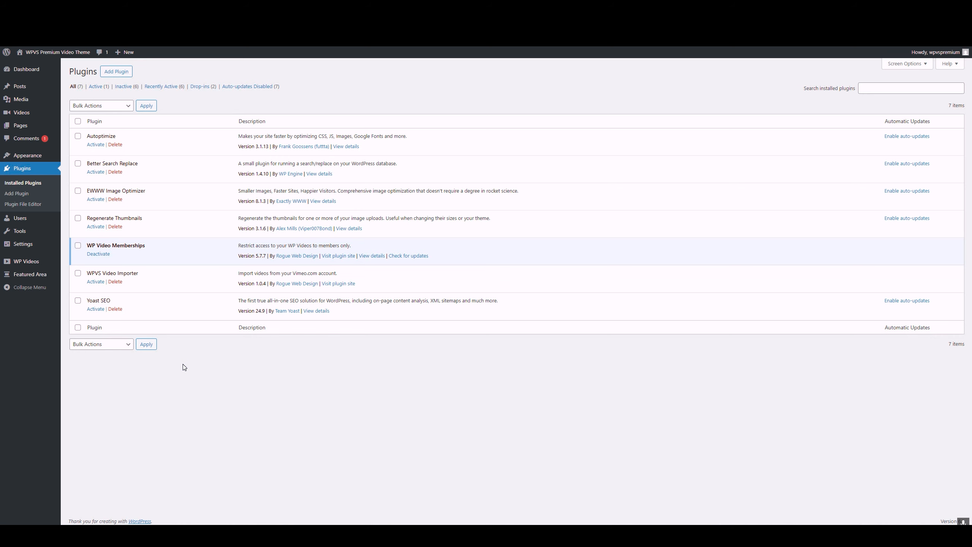
# Step: Upload and install the plugin from the wpvs-migration.zip file
pyautogui.click(119, 76)
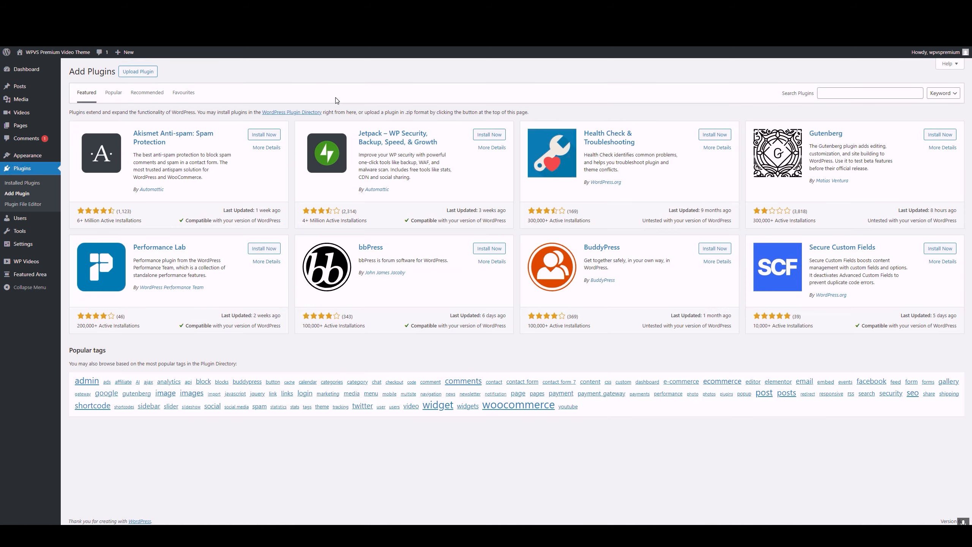
pyautogui.click(150, 75)
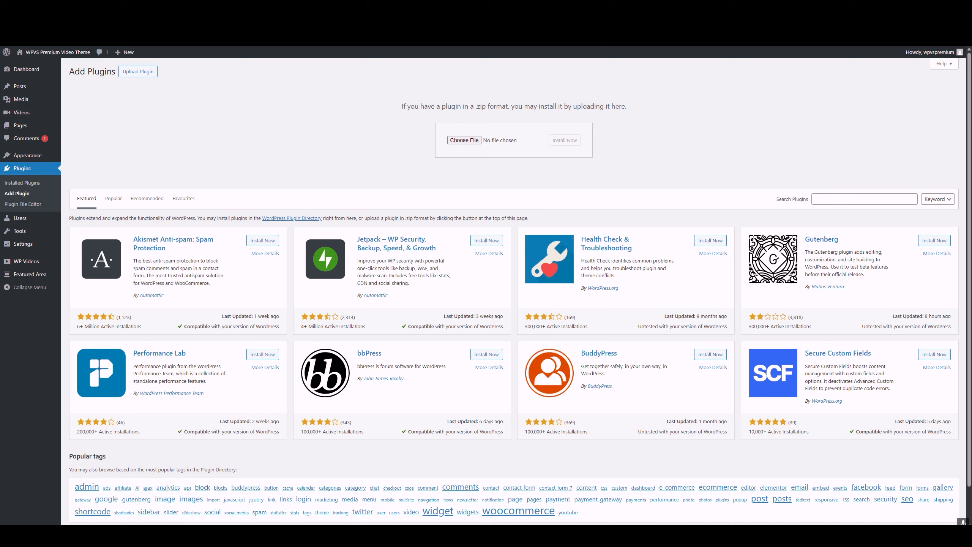
pyautogui.moveTo(355, 115); pyautogui.dragTo(475, 142)
pyautogui.click(562, 140)
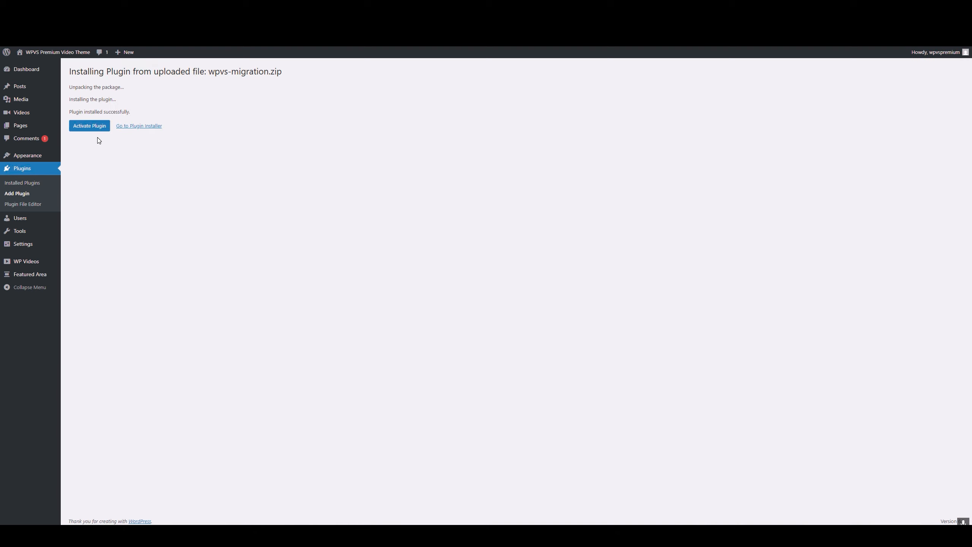
# Step: Upload, install and activate the WPVS Premium theme from the wpvs-premium.zip file
pyautogui.moveTo(39, 158)
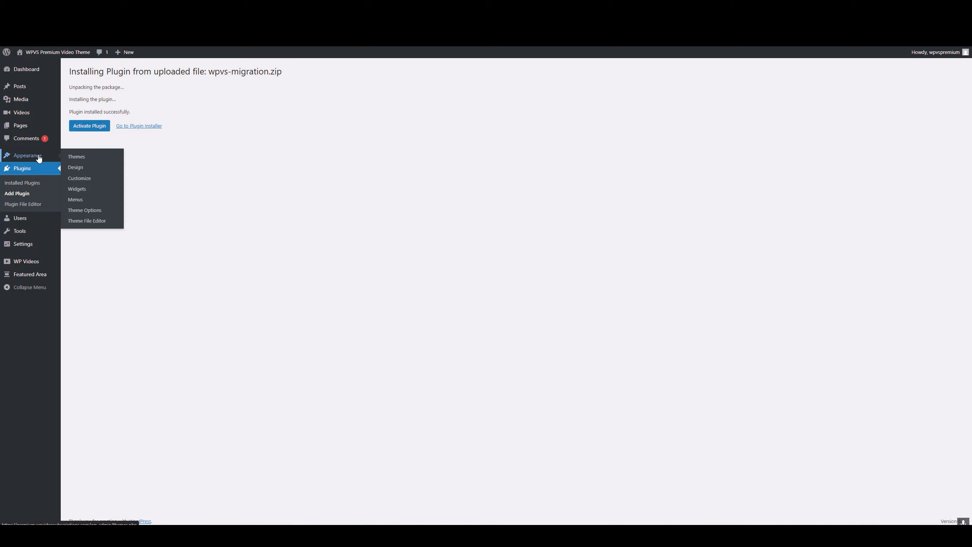
pyautogui.click(77, 158)
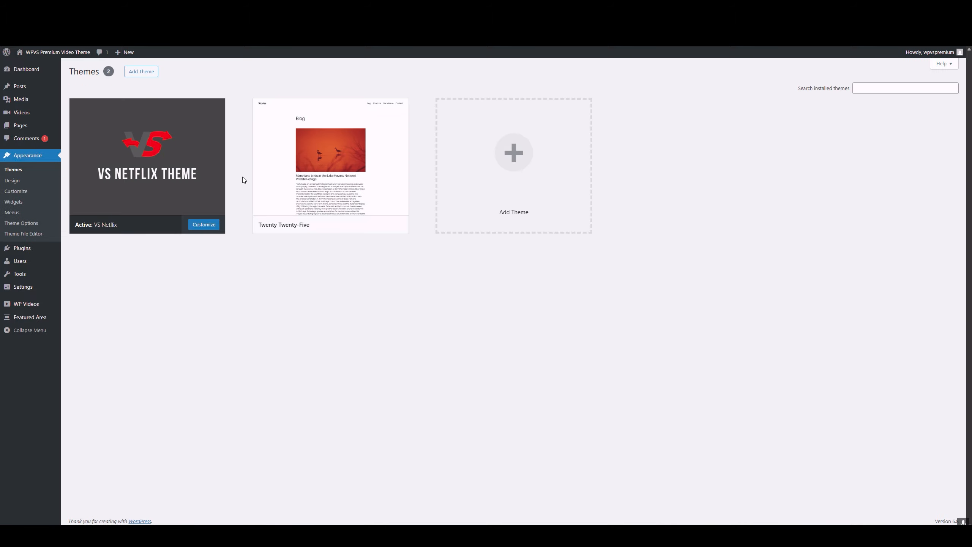
pyautogui.click(150, 71)
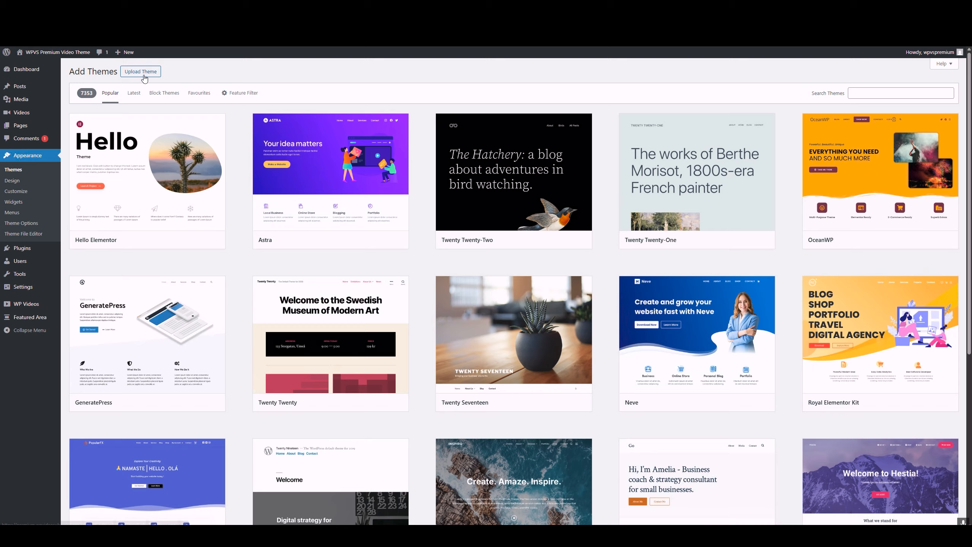
pyautogui.click(144, 73)
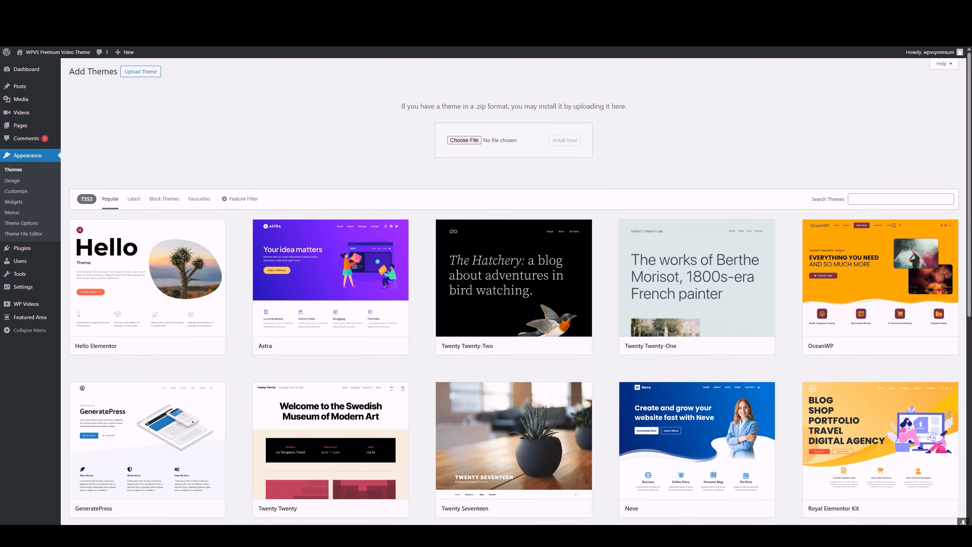
pyautogui.moveTo(214, 111); pyautogui.dragTo(482, 149)
pyautogui.click(564, 144)
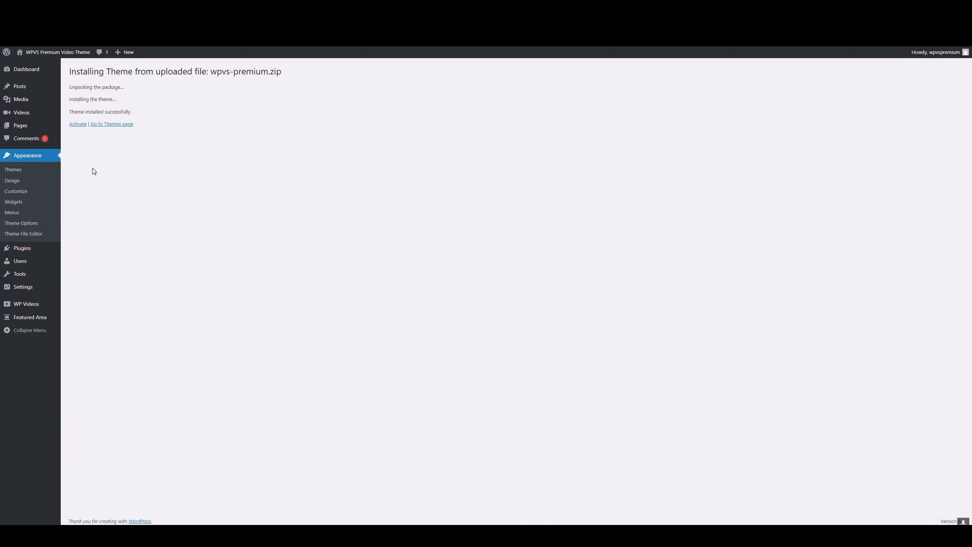
pyautogui.click(79, 125)
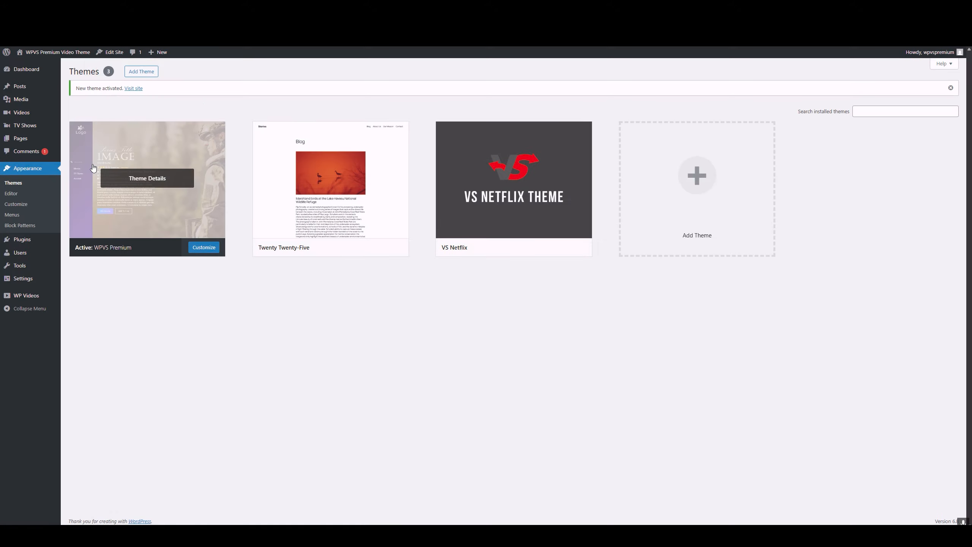
# Step: Deactivate the WP Video Memberships plugin and activate the Rogue WP Payments and WPVS Migration plugins
pyautogui.moveTo(38, 243)
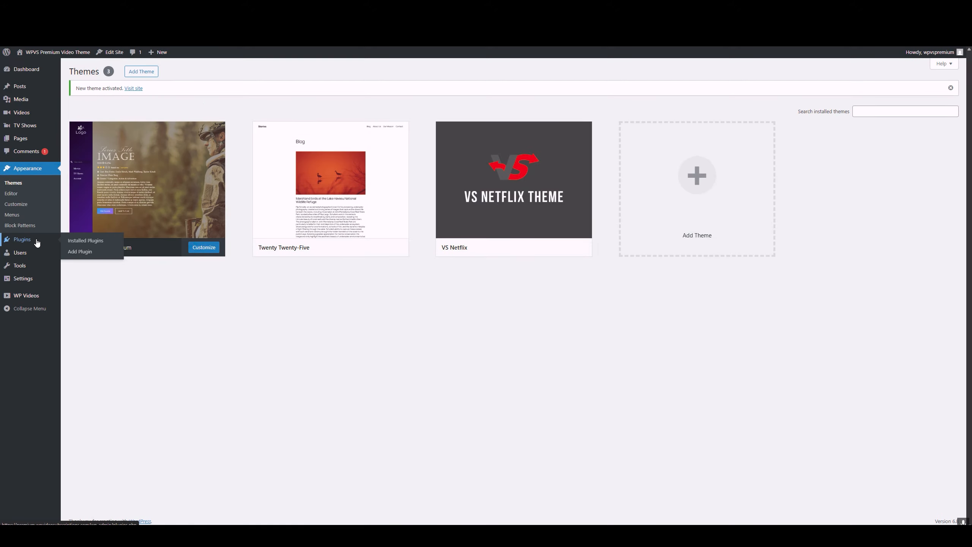
pyautogui.click(37, 243)
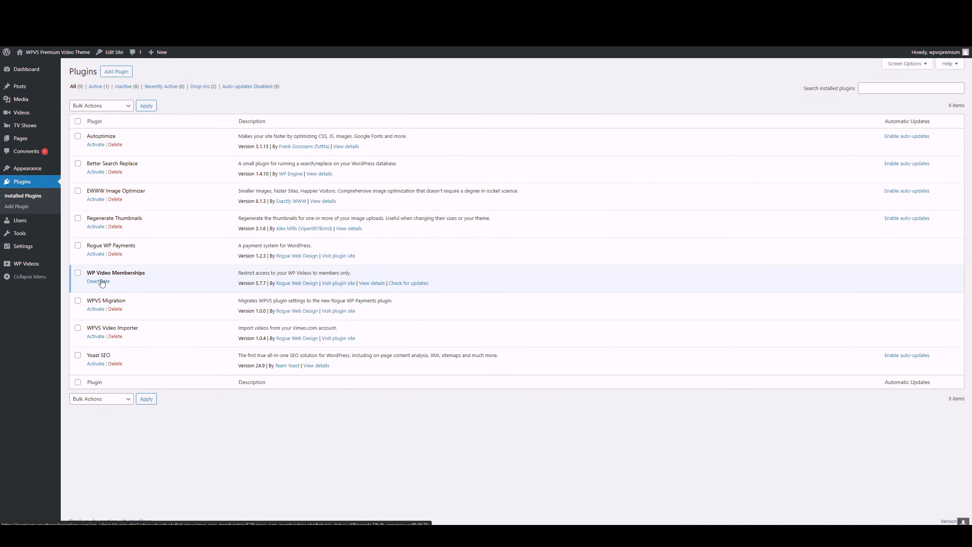
pyautogui.click(100, 281)
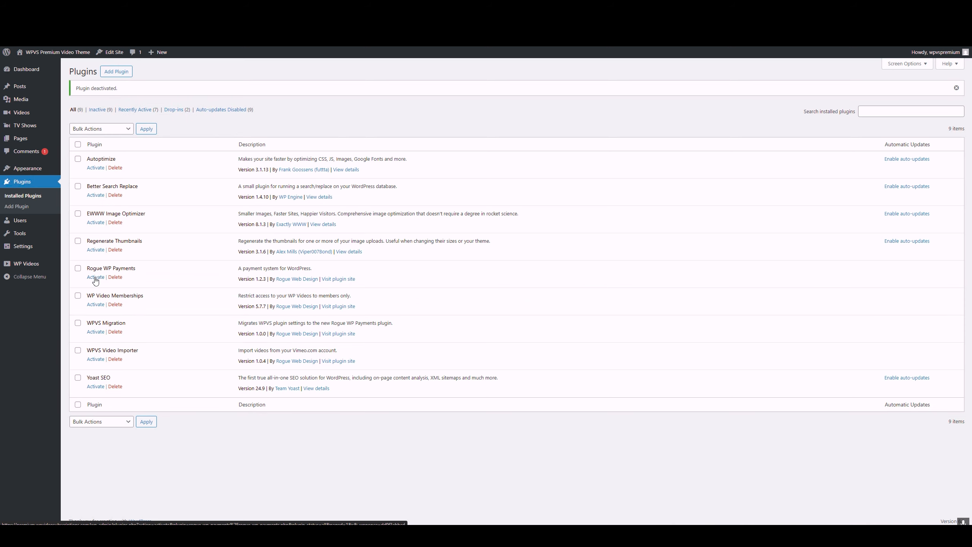
pyautogui.click(95, 278)
pyautogui.click(95, 332)
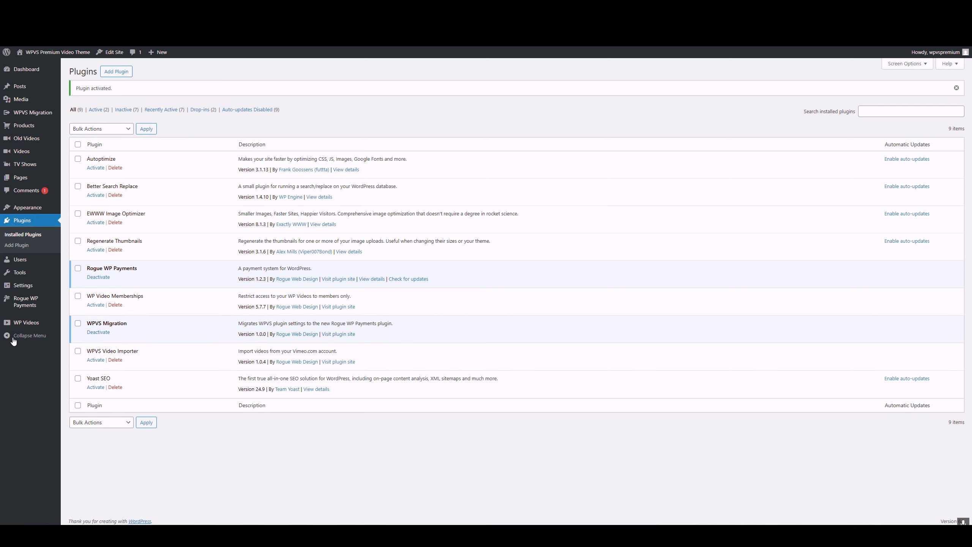
# Step: In WPVS Migration, confirm that a backup has been made and run the WPVS settings and memberships migrations
pyautogui.click(34, 112)
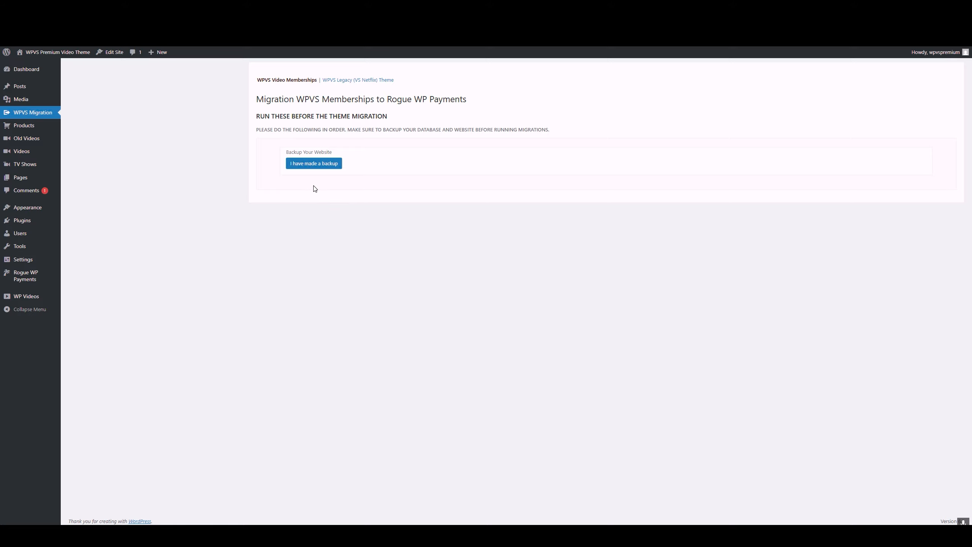
pyautogui.click(313, 164)
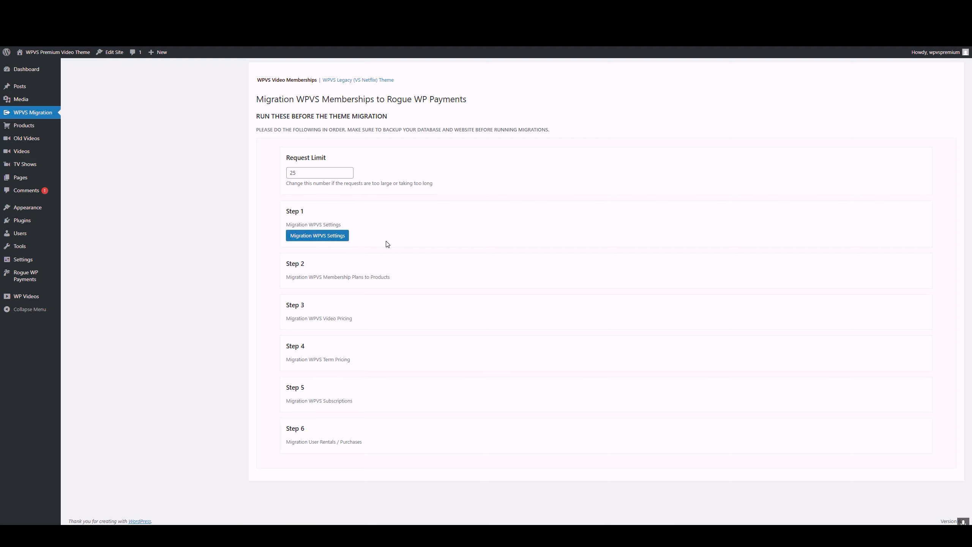
pyautogui.click(318, 237)
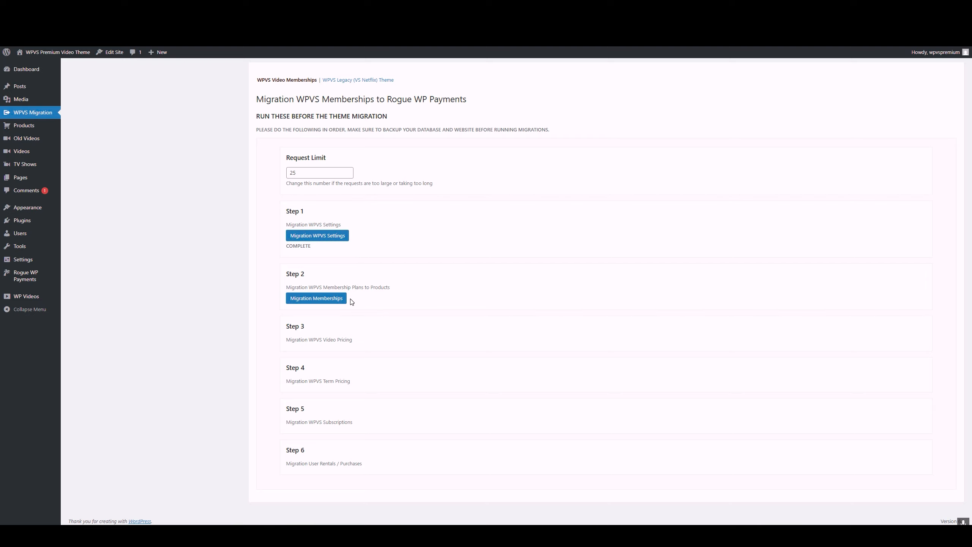
pyautogui.click(313, 299)
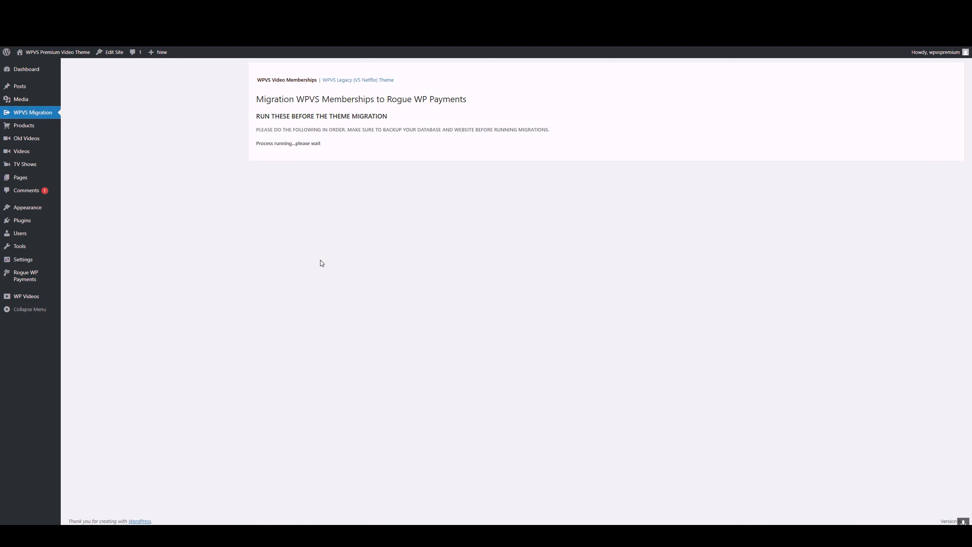
# Step: Run the memberships migration steps 3 to 6 in order: video pricing, term pricing, subscriptions and video access
pyautogui.scroll(-1, 372, 285)
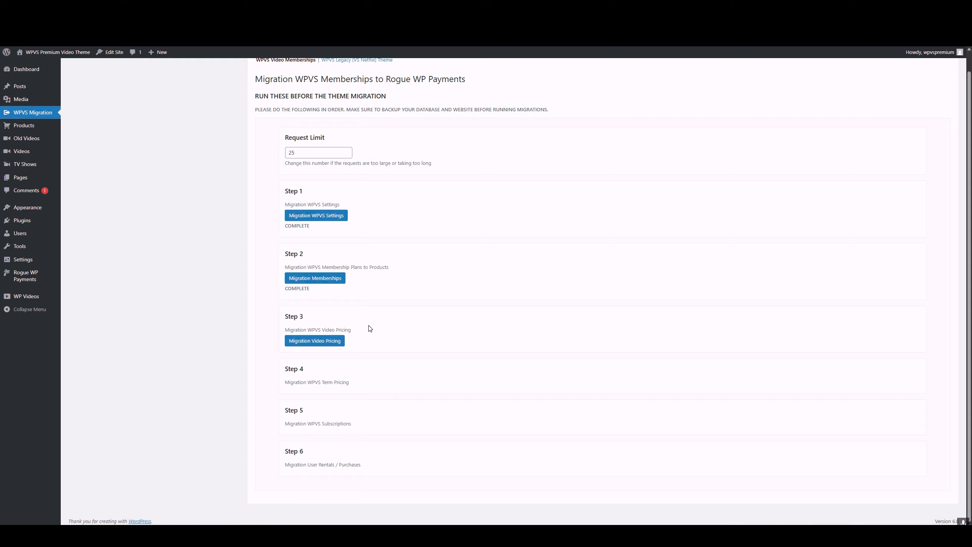
pyautogui.click(322, 344)
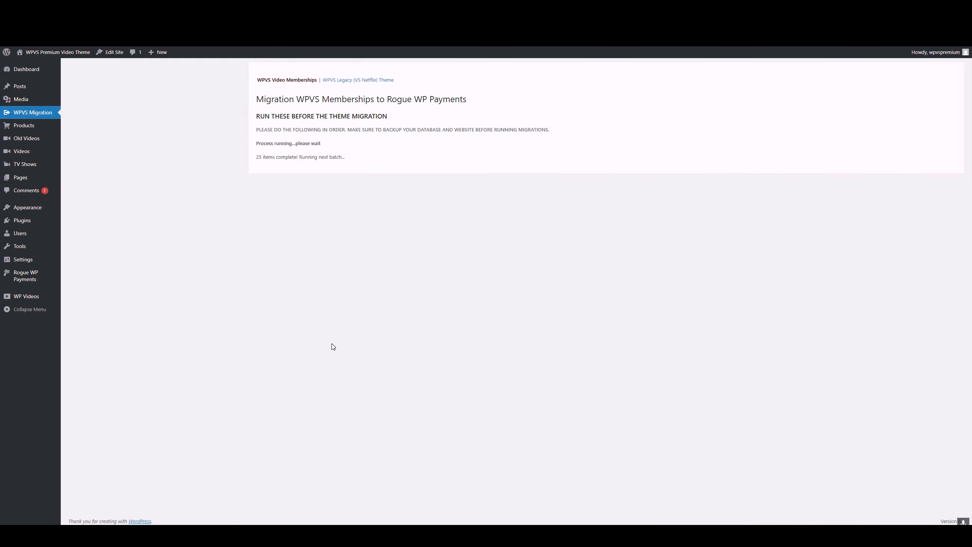
pyautogui.scroll(-1, 393, 341)
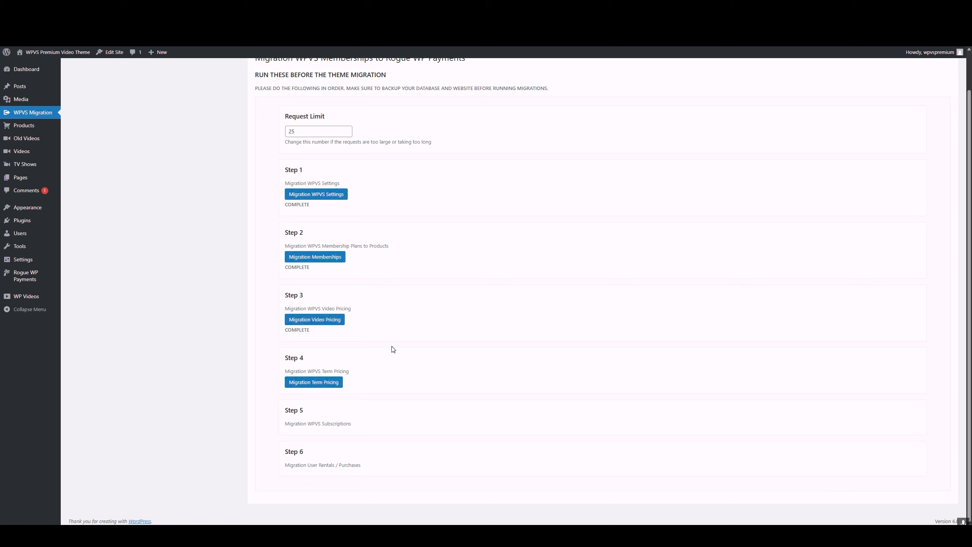
pyautogui.click(310, 383)
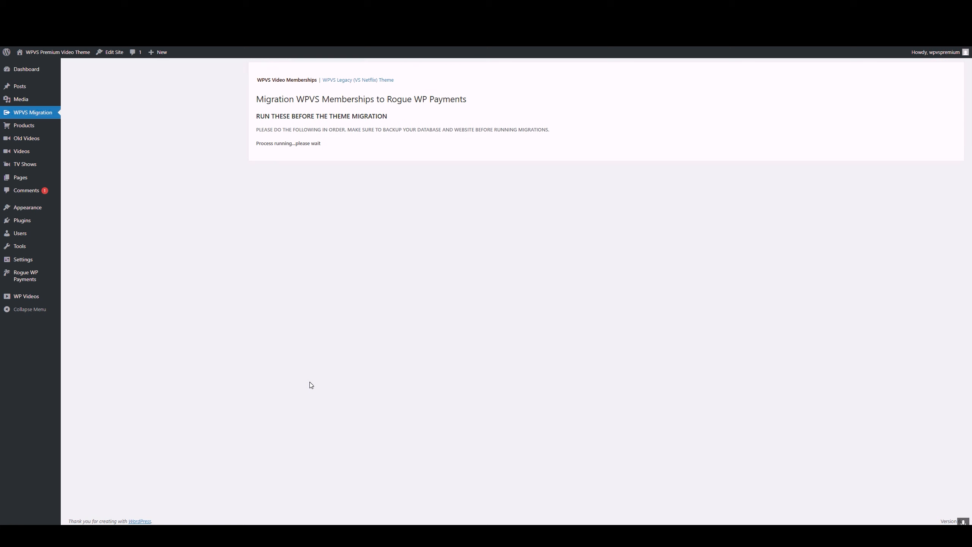
pyautogui.scroll(-1, 393, 359)
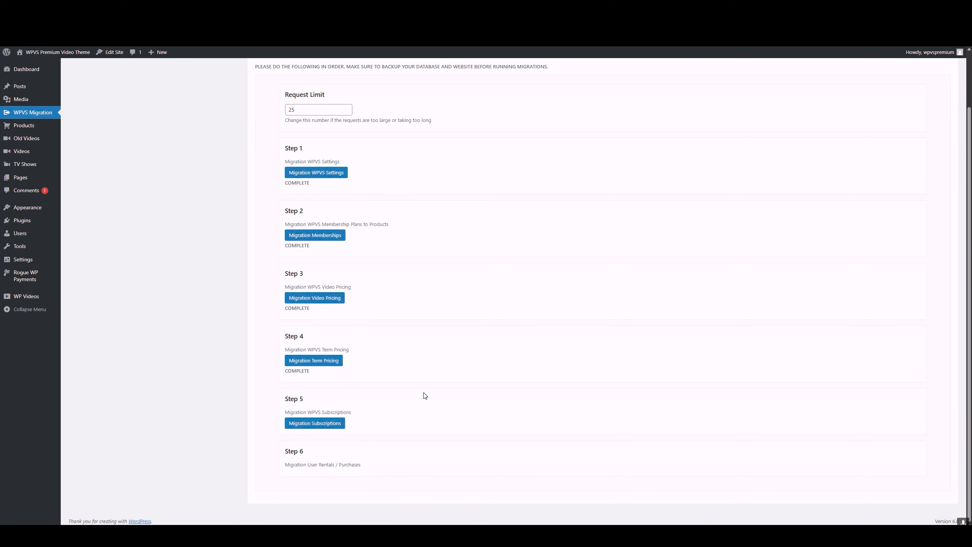
pyautogui.click(317, 424)
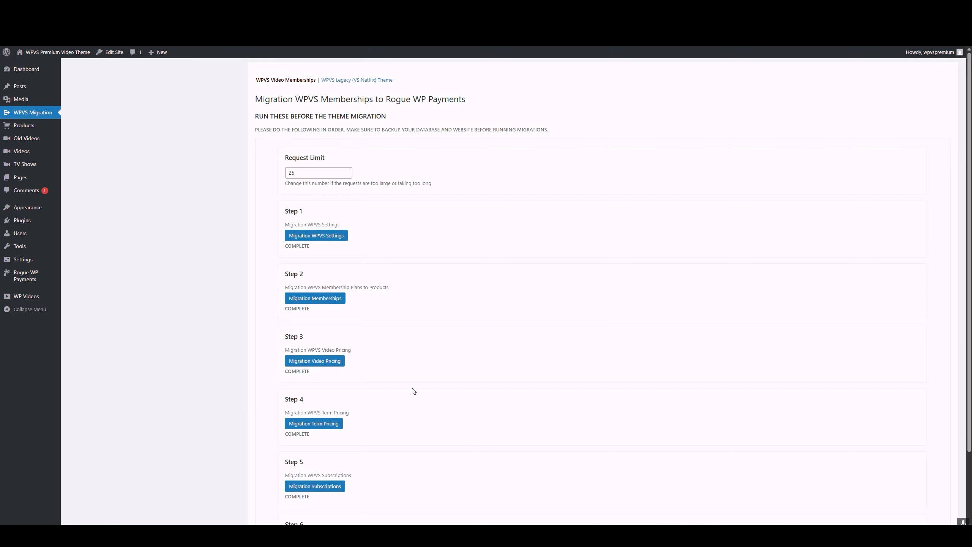
pyautogui.scroll(-2, 396, 380)
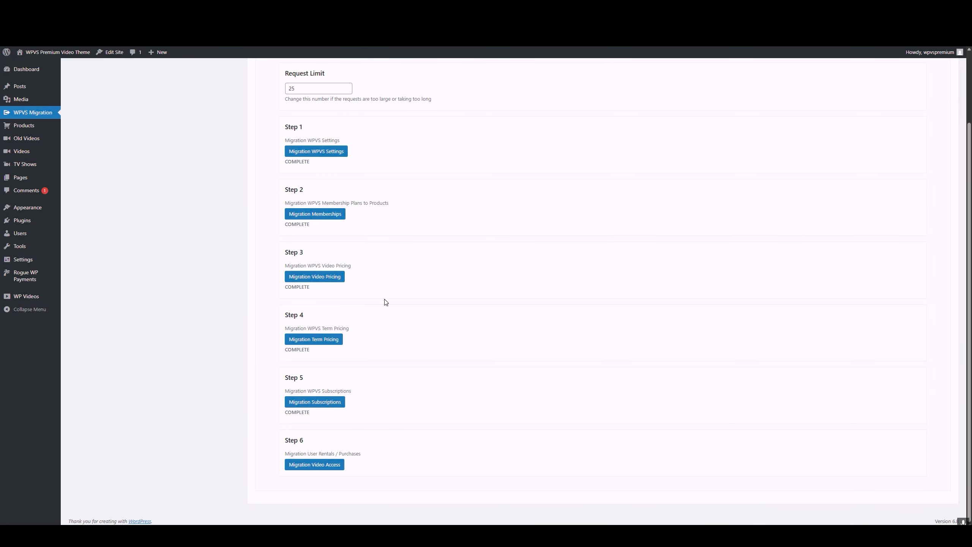
pyautogui.click(320, 465)
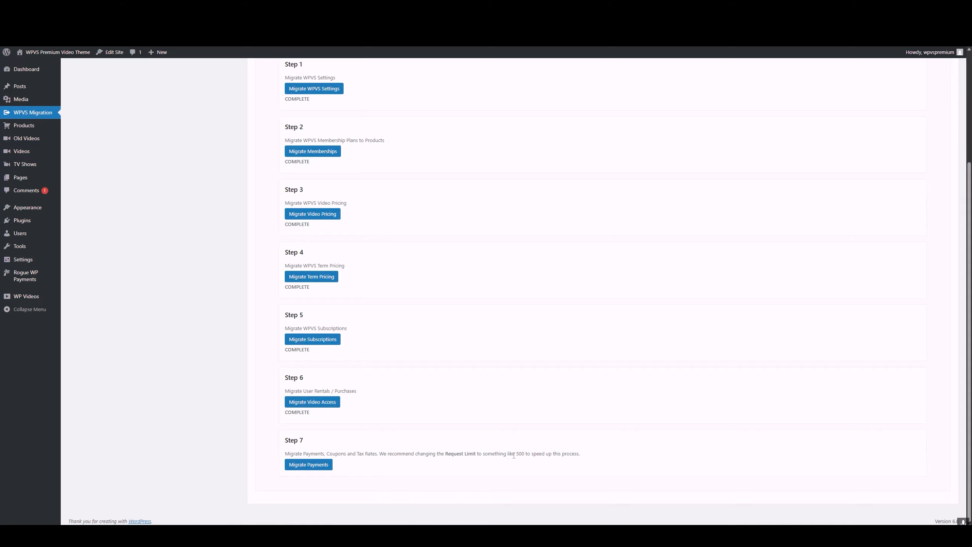
# Step: Set the migration request limit to 1000 and migrate the payments, coupons and tax rates
pyautogui.scroll(4, 393, 339)
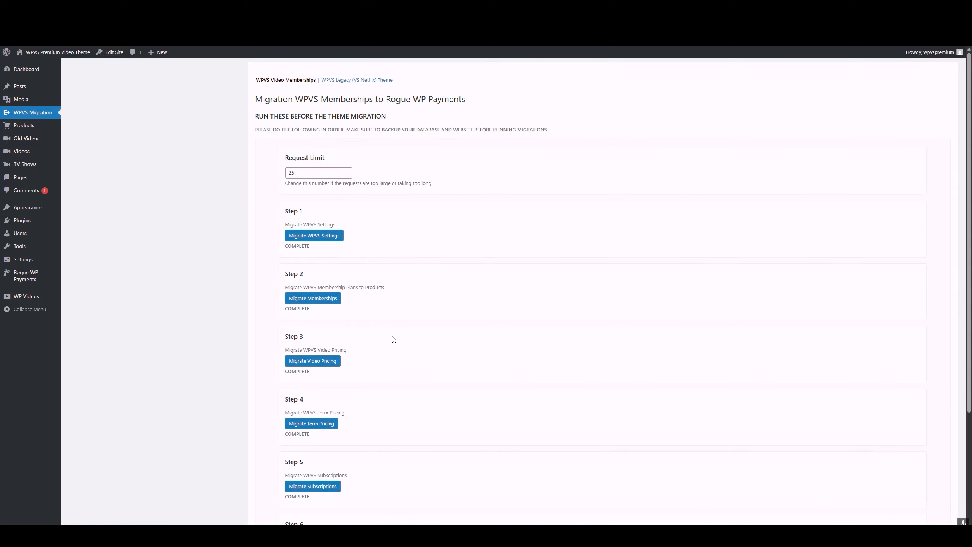
pyautogui.doubleClick(320, 173)
pyautogui.write('1000')
pyautogui.scroll(-4, 418, 274)
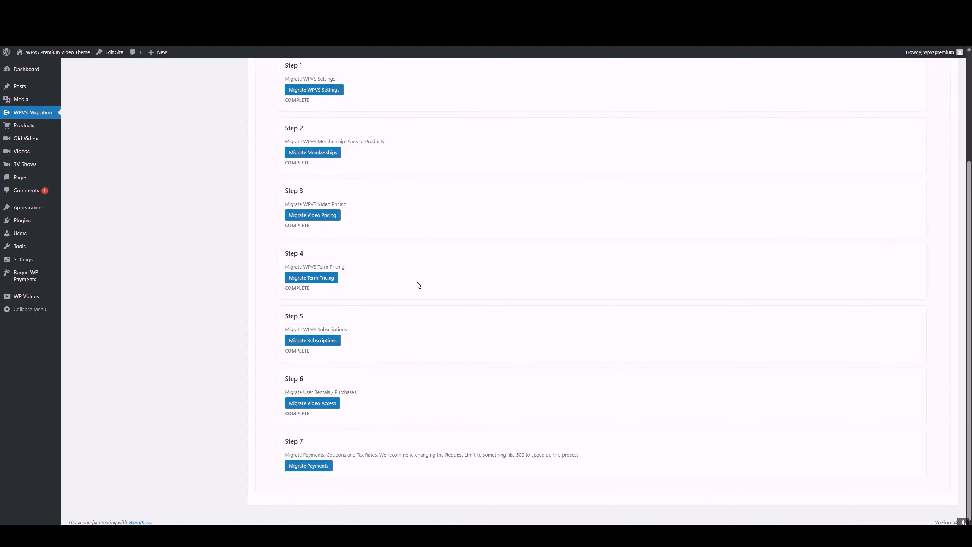
pyautogui.click(310, 465)
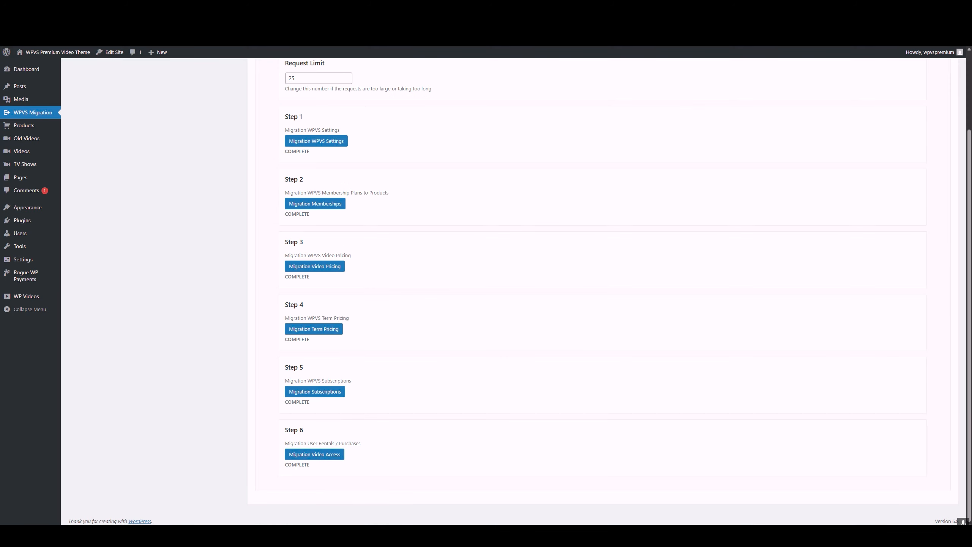
# Step: Run the WPVS Legacy (VS Netflix) Theme migration for the WPVS settings, video types and series
pyautogui.scroll(3, 379, 391)
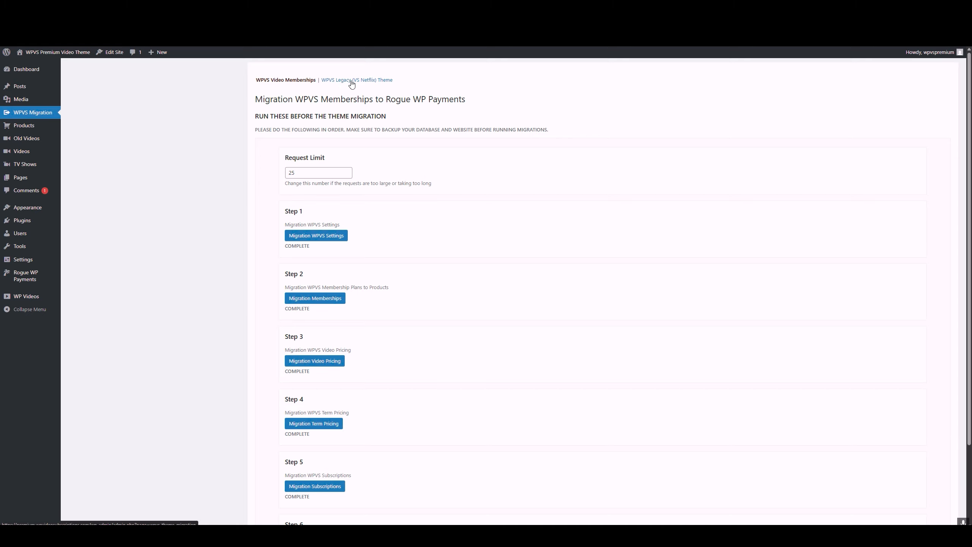
pyautogui.click(368, 82)
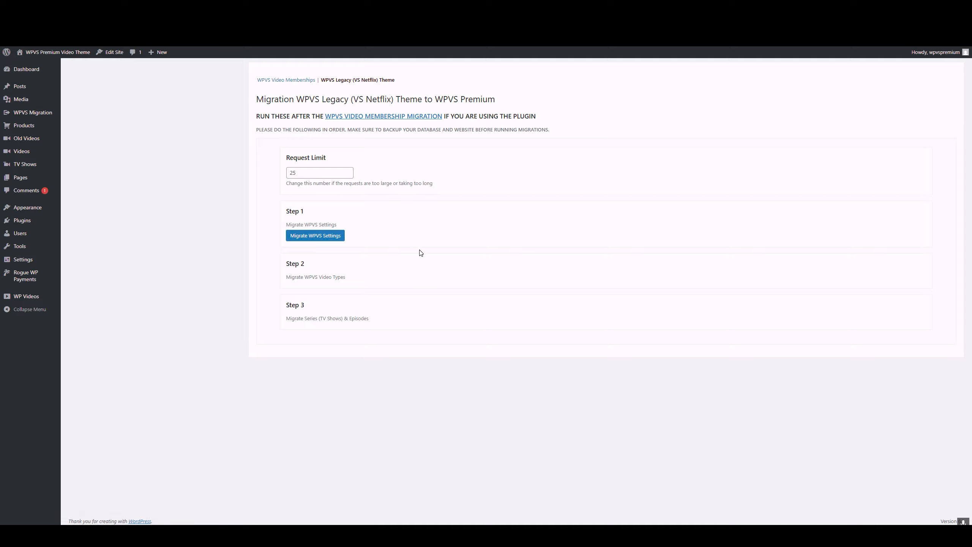
pyautogui.click(315, 238)
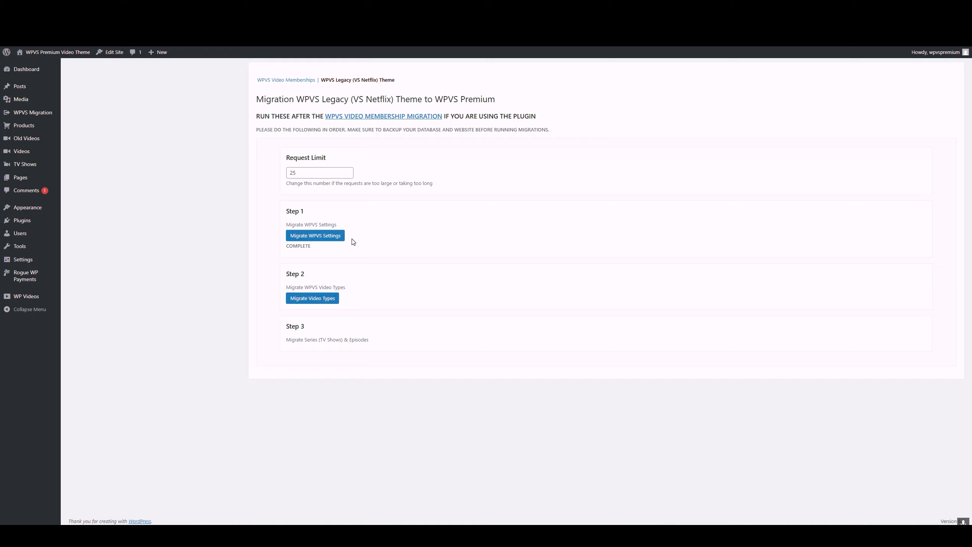
pyautogui.click(317, 237)
pyautogui.click(330, 298)
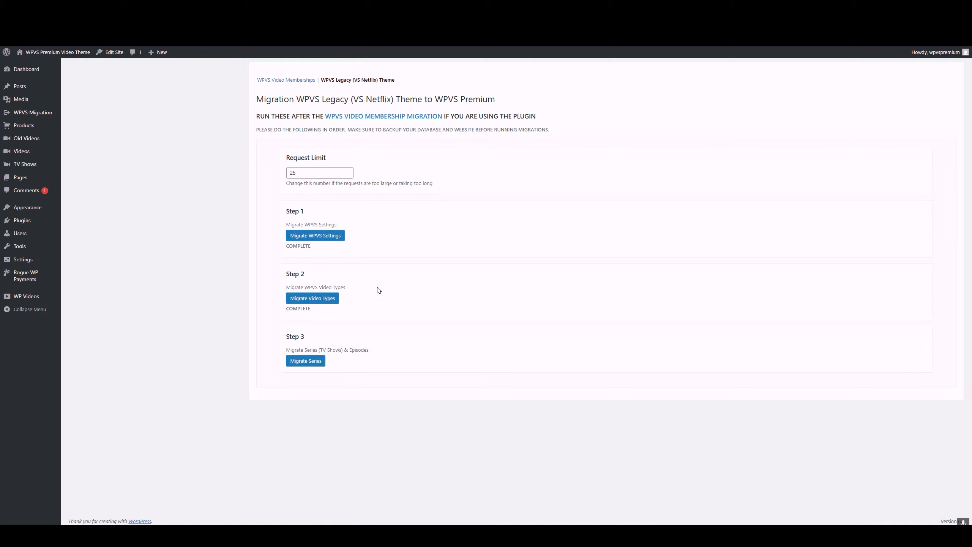
pyautogui.click(305, 363)
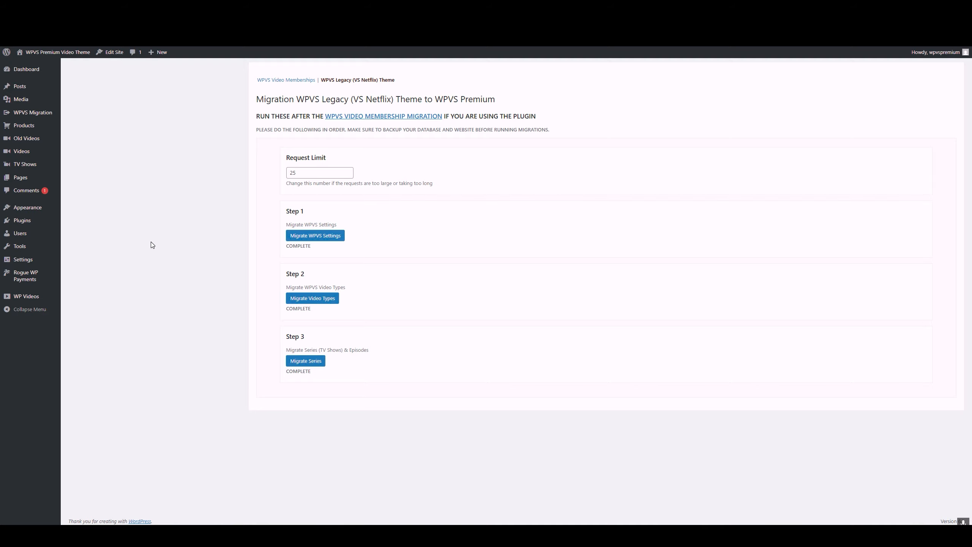
# Step: Deactivate the WPVS Migration plugin in the installed plugins
pyautogui.moveTo(34, 226)
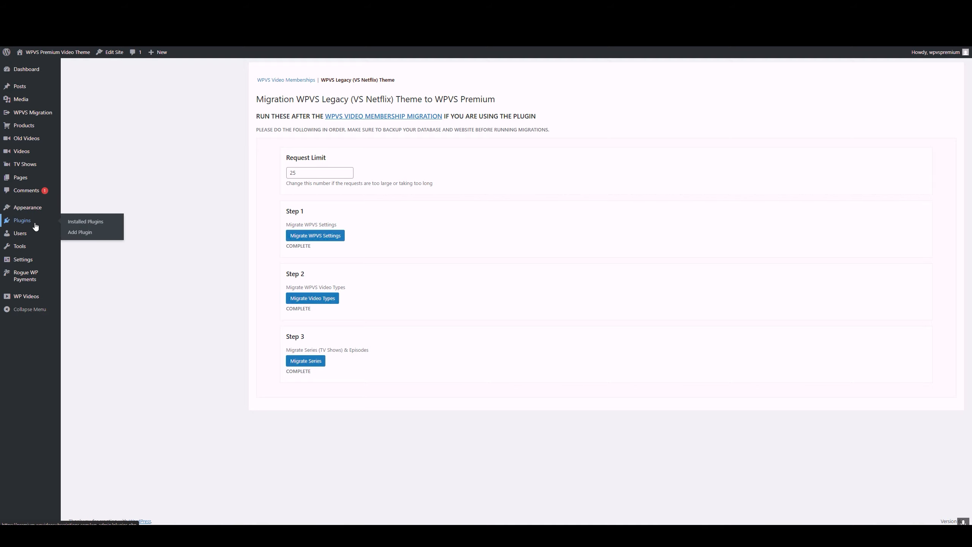
pyautogui.click(68, 225)
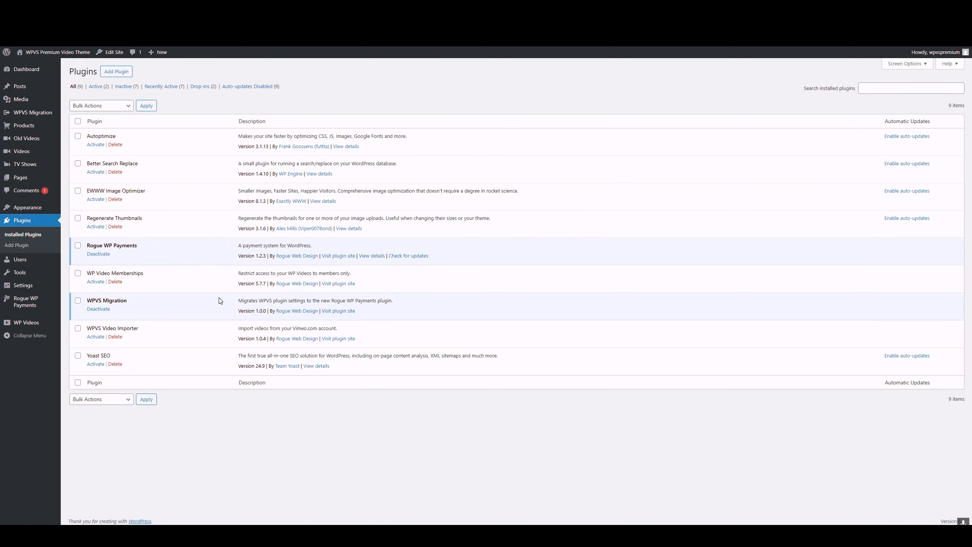
pyautogui.click(100, 309)
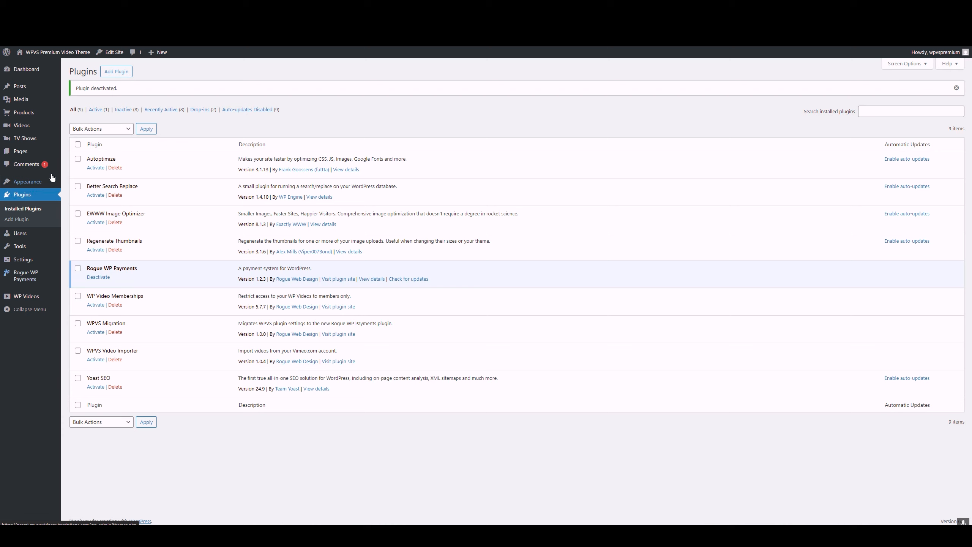
# Step: Open the draft product Family Guy: Season 2 and review its subscription, purchase and rental pricing and its Stripe and PayPal data
pyautogui.moveTo(39, 115)
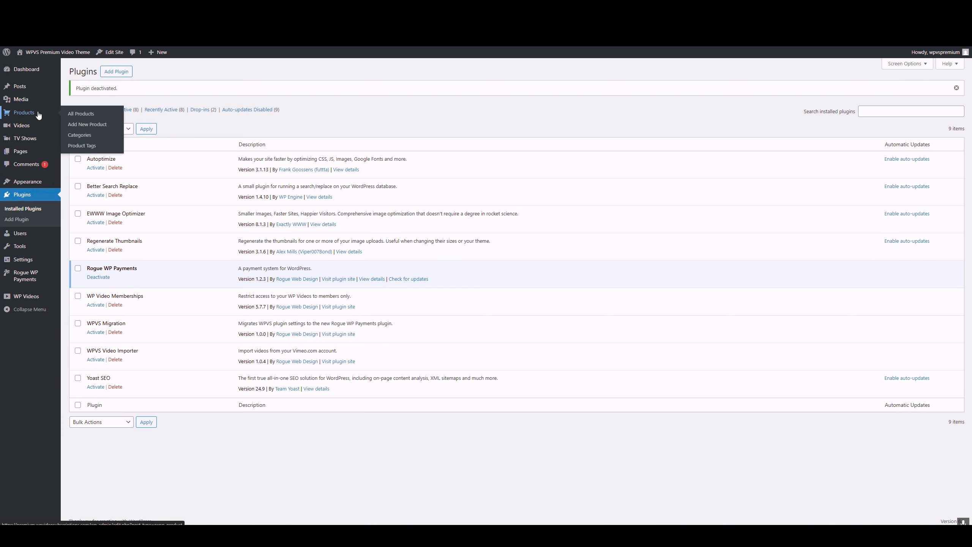
pyautogui.click(39, 115)
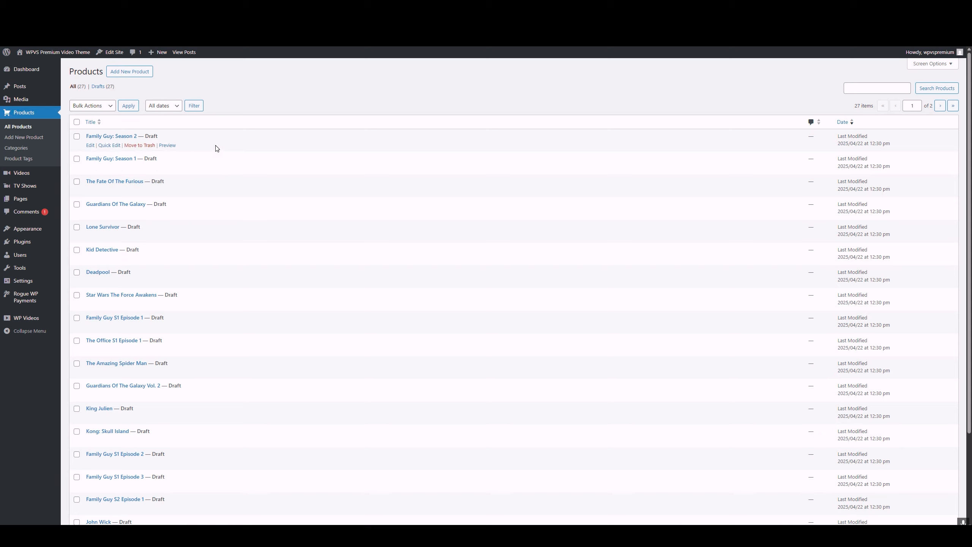
pyautogui.click(90, 145)
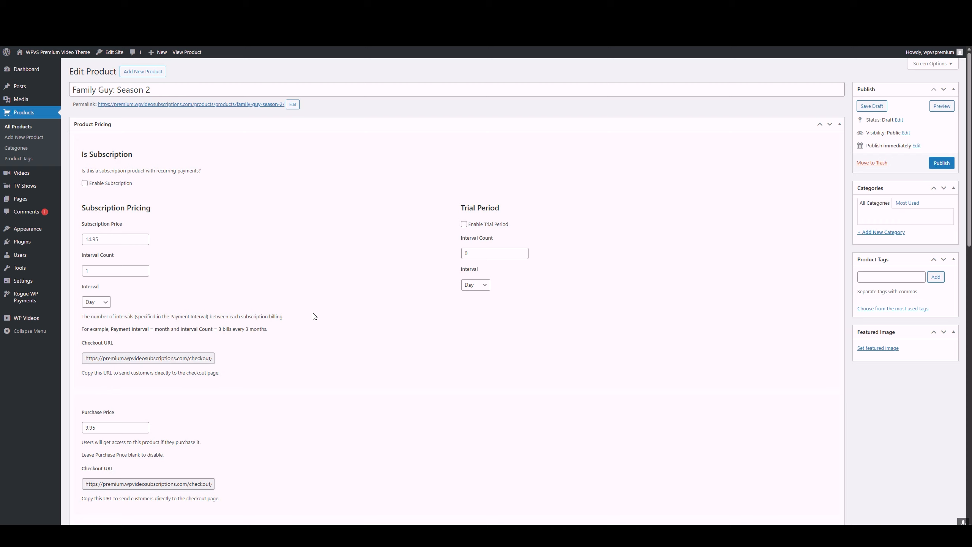
pyautogui.scroll(-2, 313, 317)
pyautogui.scroll(2, 308, 320)
pyautogui.scroll(-3, 243, 269)
pyautogui.scroll(-2, 230, 302)
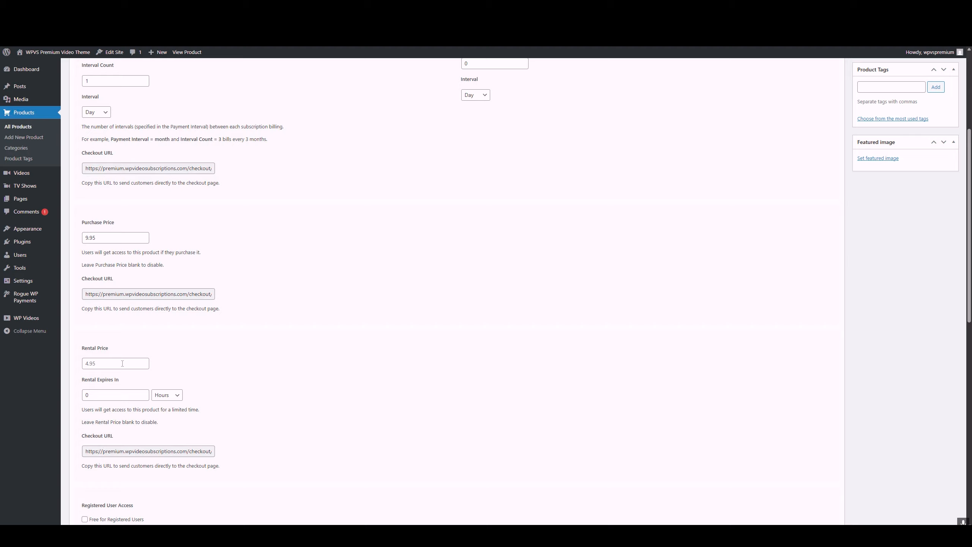
pyautogui.scroll(-5, 254, 349)
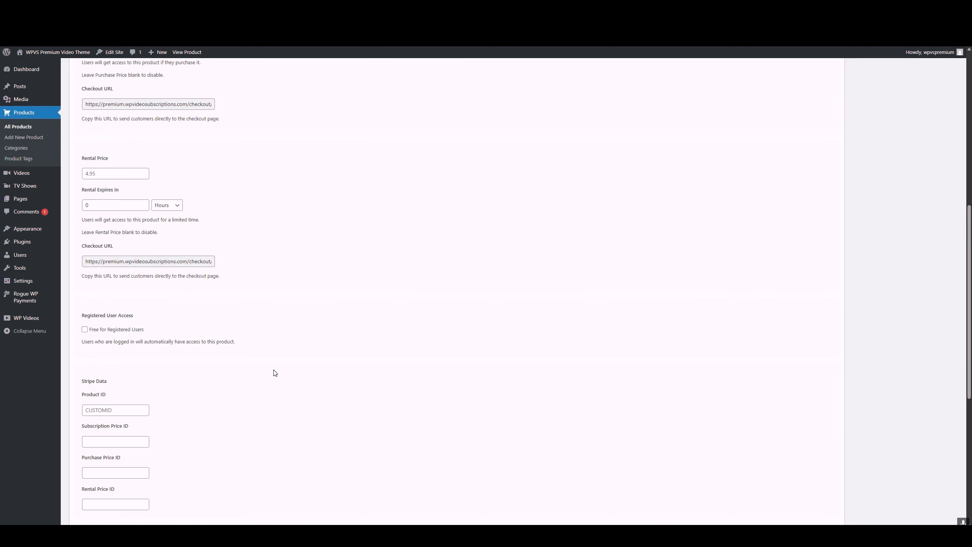
pyautogui.scroll(10, 248, 394)
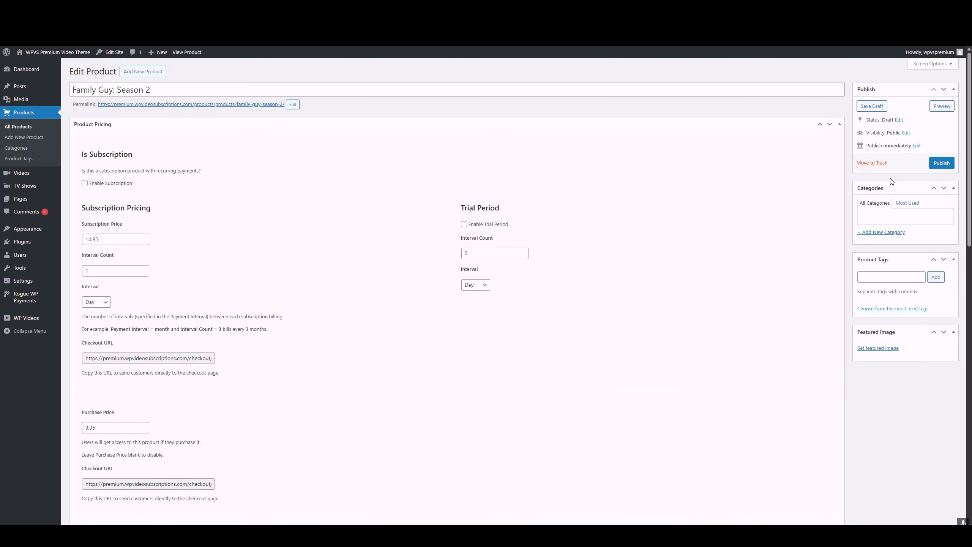
pyautogui.scroll(-10, 382, 363)
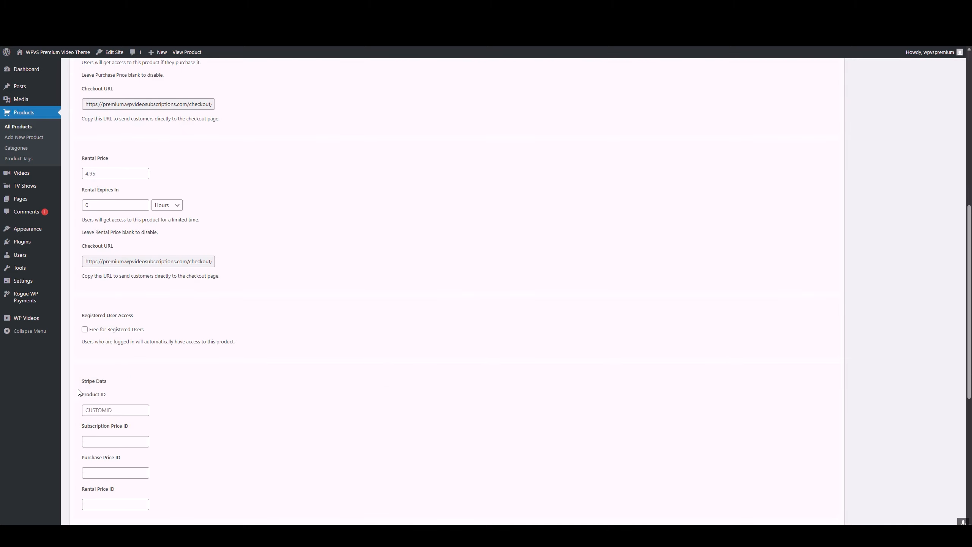
pyautogui.scroll(-5, 100, 386)
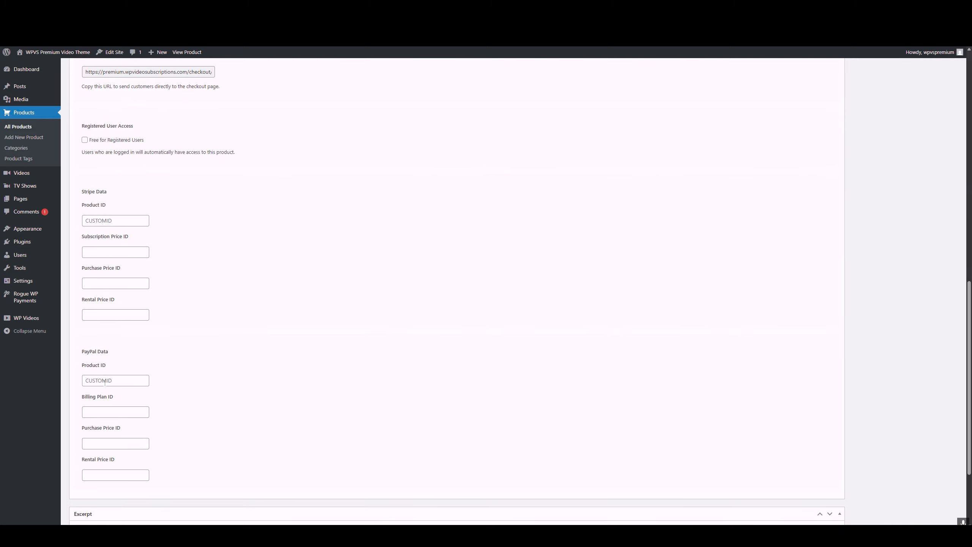
pyautogui.scroll(15, 340, 423)
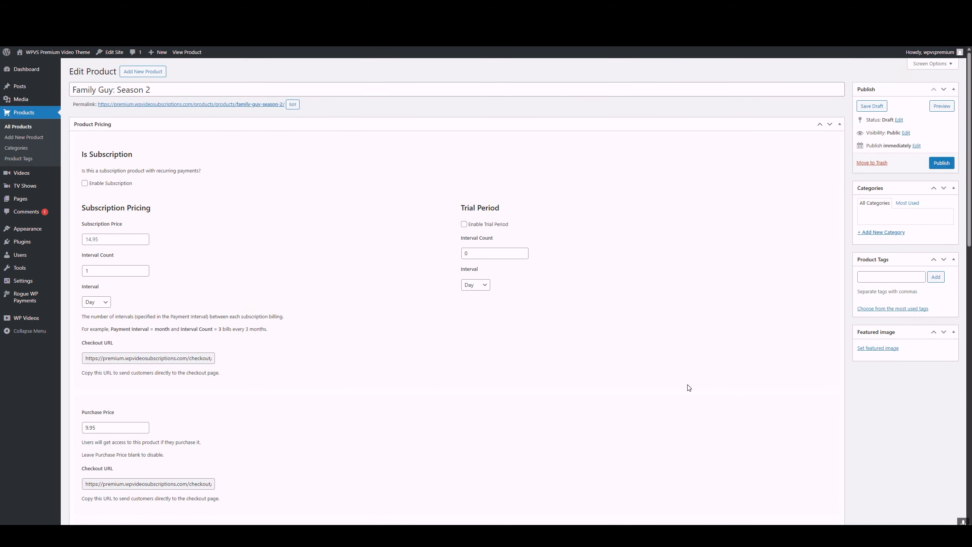
# Step: Publish the Family Guy: Season 2 product and check its Stripe and PayPal product and price IDs
pyautogui.click(942, 164)
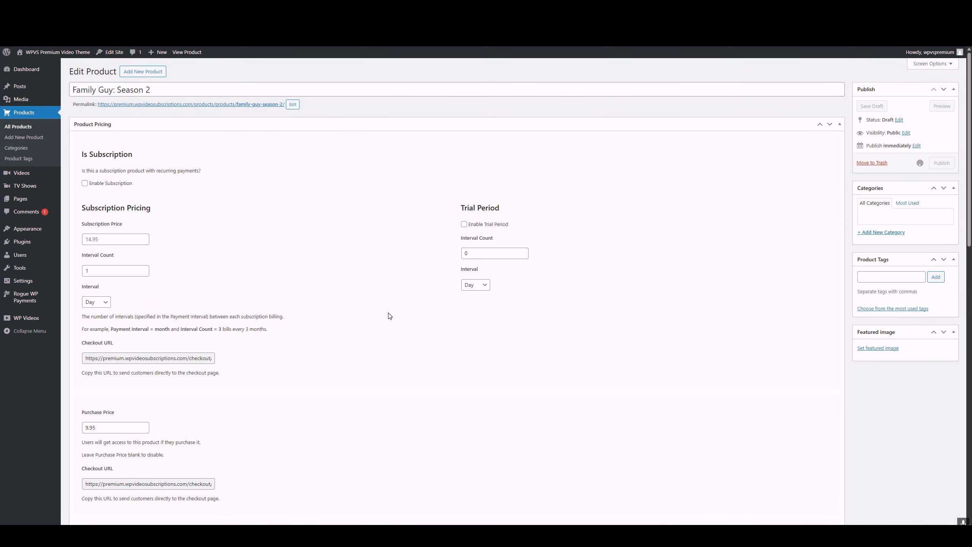
pyautogui.scroll(-10, 248, 405)
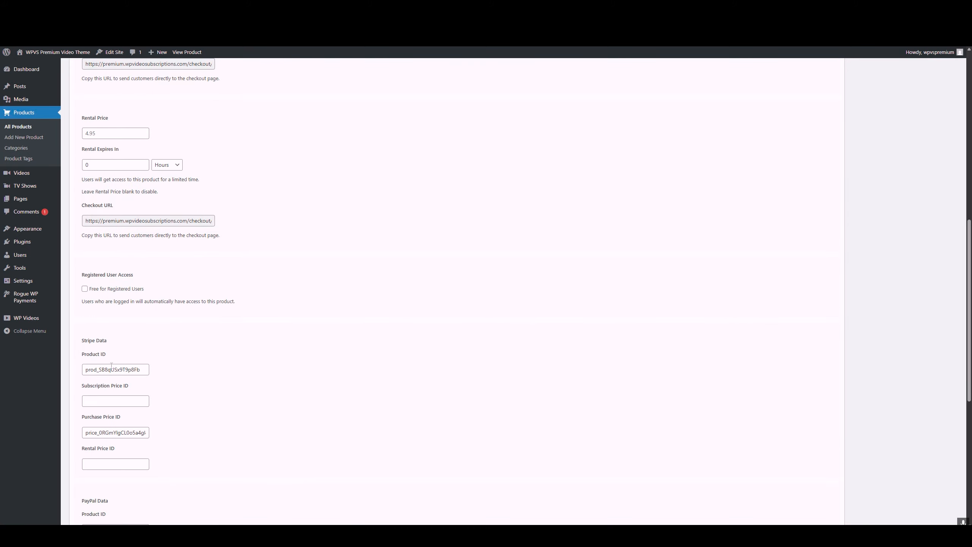
pyautogui.scroll(-3, 116, 368)
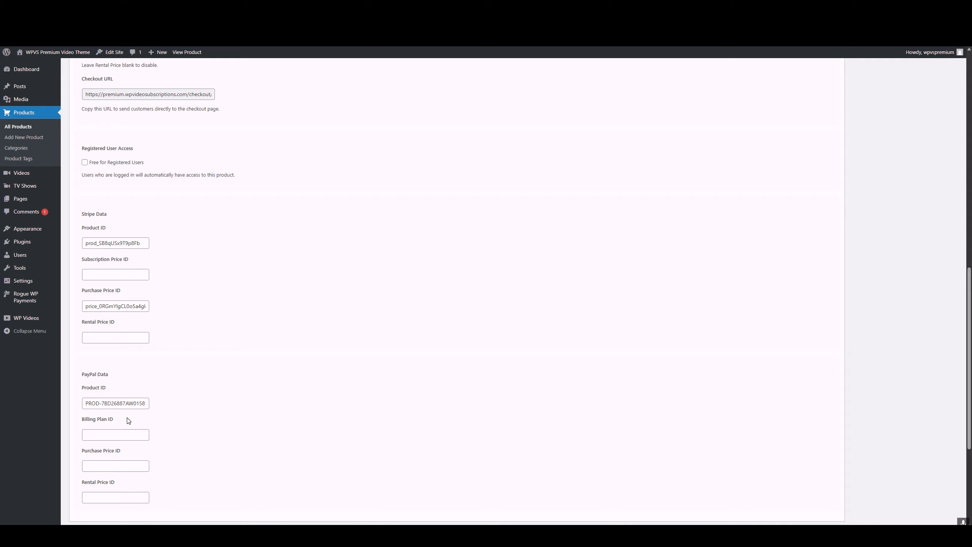
pyautogui.scroll(11, 187, 393)
# Step: Open the Monthly Plan draft from the second page of products, review its subscription and gateway data, and publish it
pyautogui.click(30, 127)
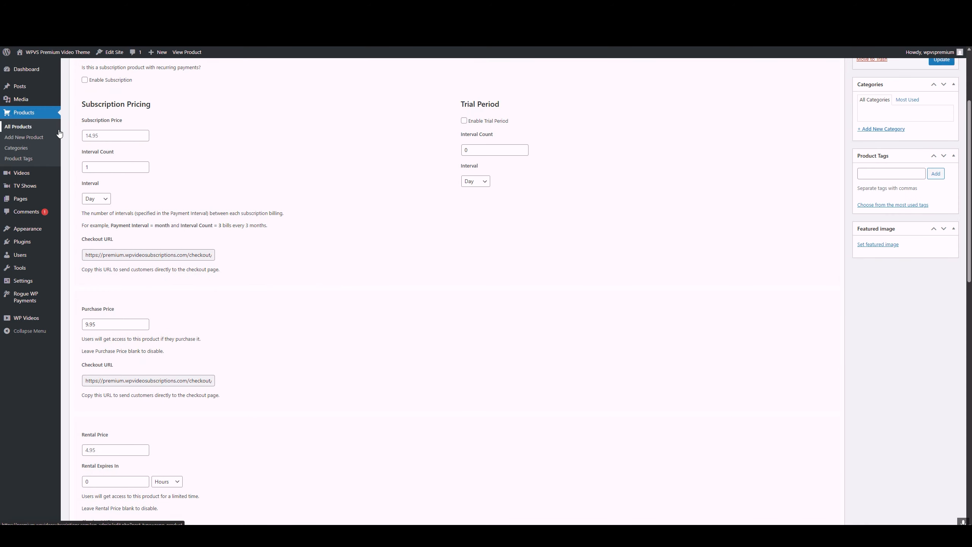
pyautogui.scroll(-3, 310, 368)
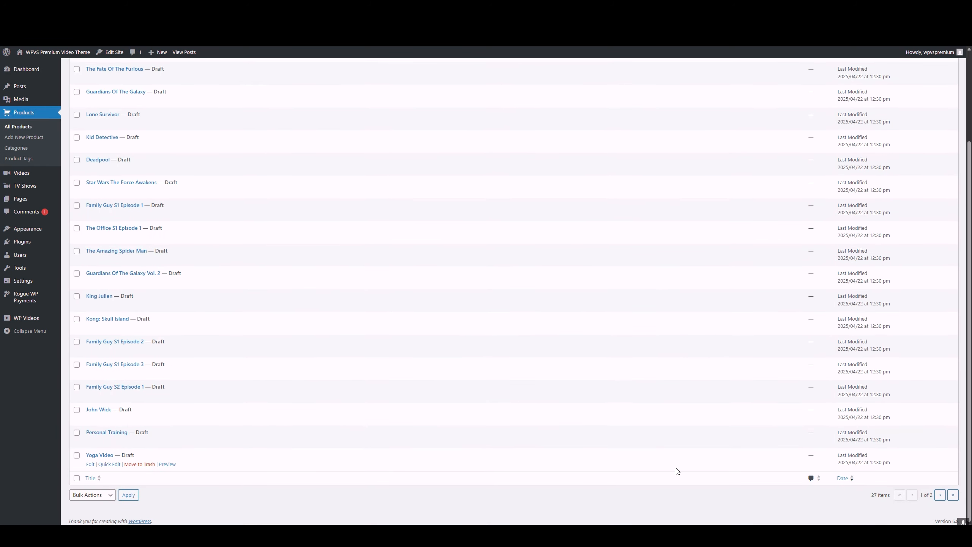
pyautogui.click(940, 494)
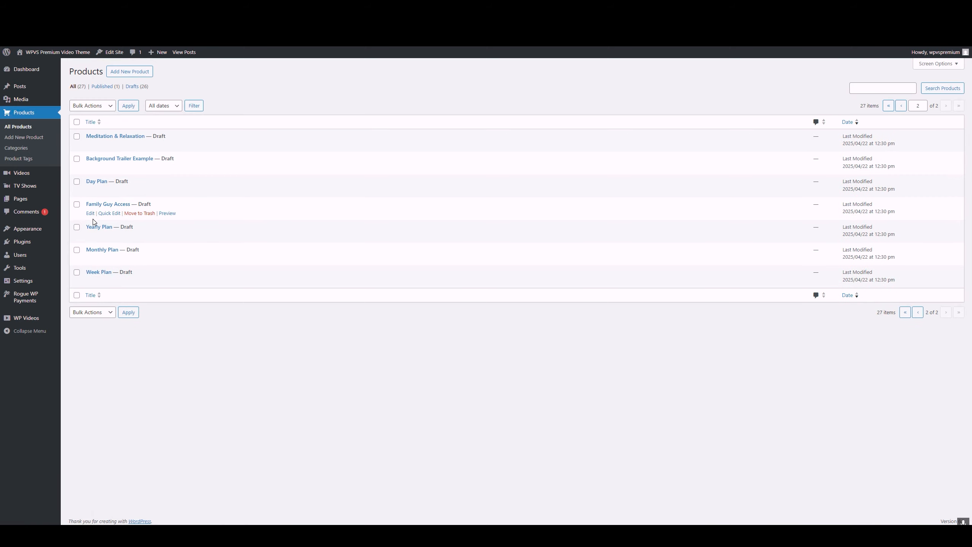
pyautogui.click(89, 259)
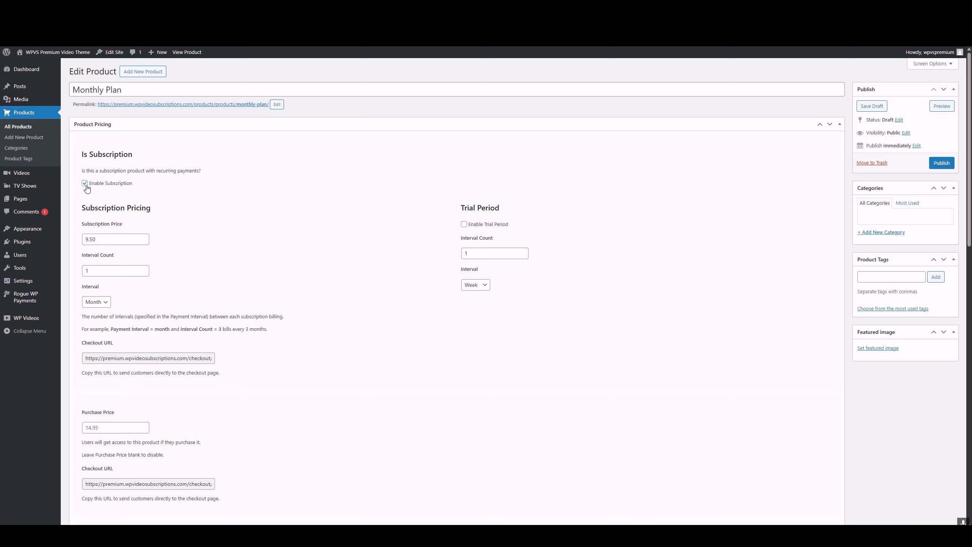
pyautogui.scroll(-7, 295, 299)
pyautogui.scroll(-4, 295, 301)
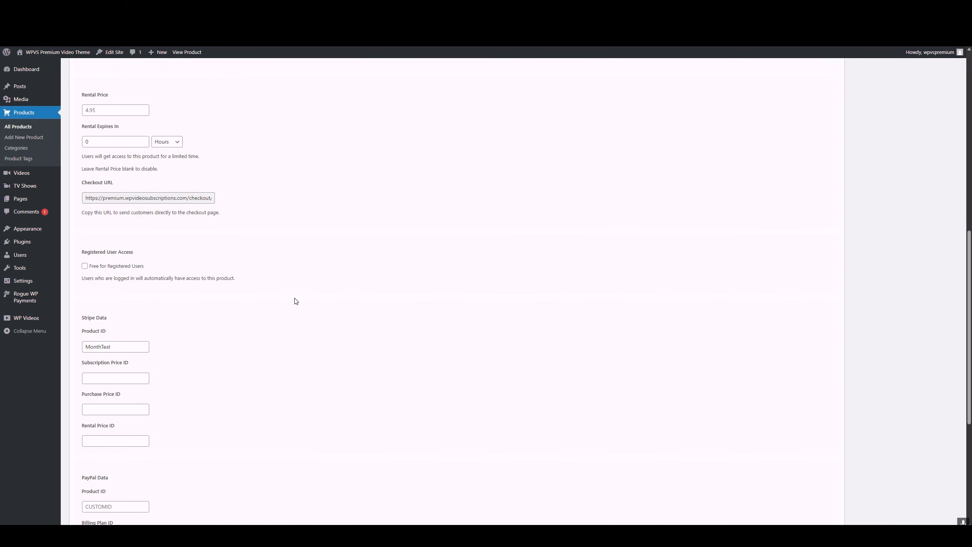
pyautogui.scroll(-2, 113, 336)
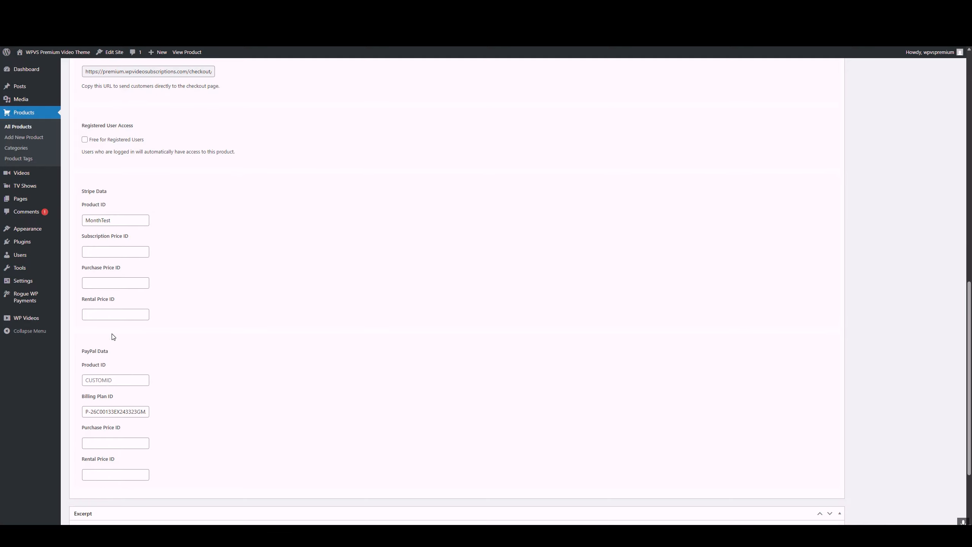
pyautogui.scroll(15, 369, 408)
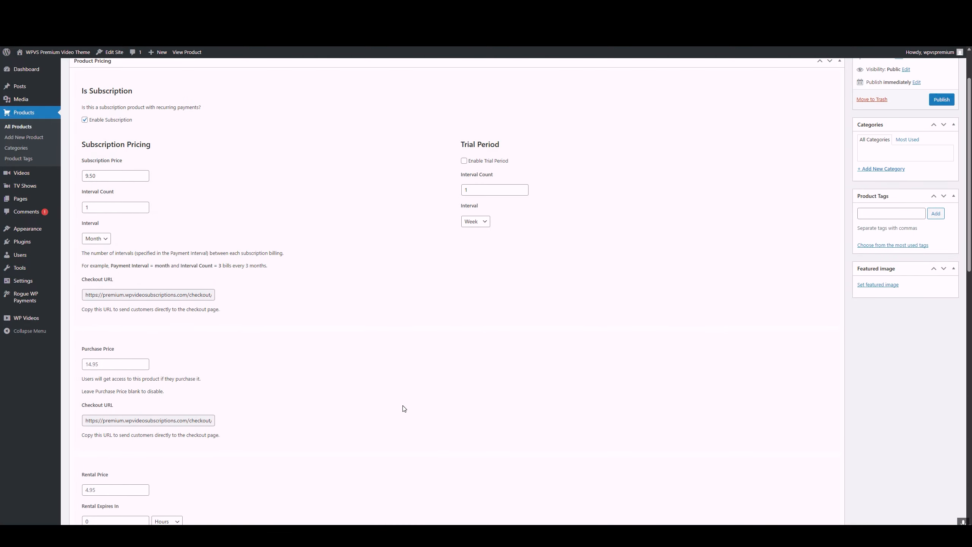
pyautogui.click(943, 168)
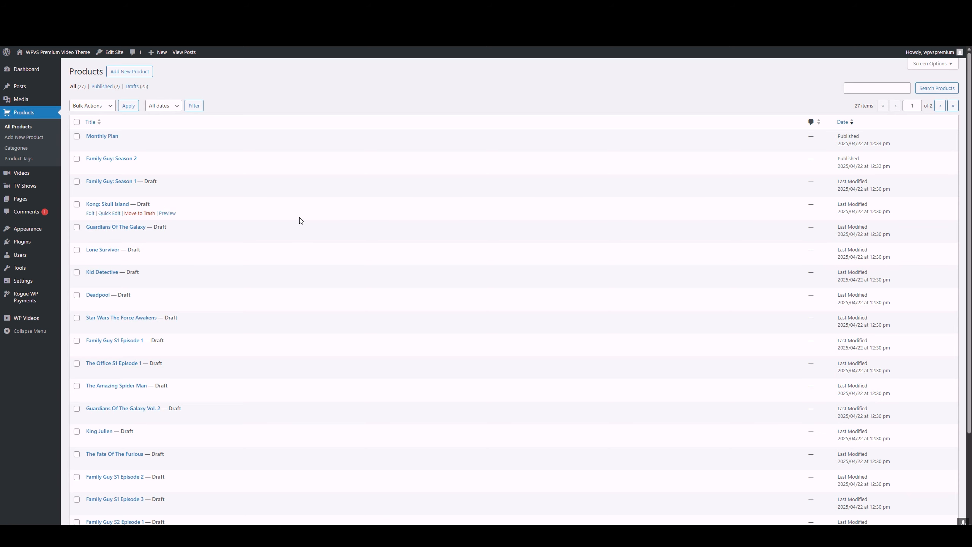
# Step: Examine the migrated videos, TV show episodes, series, directors and cast
pyautogui.click(33, 173)
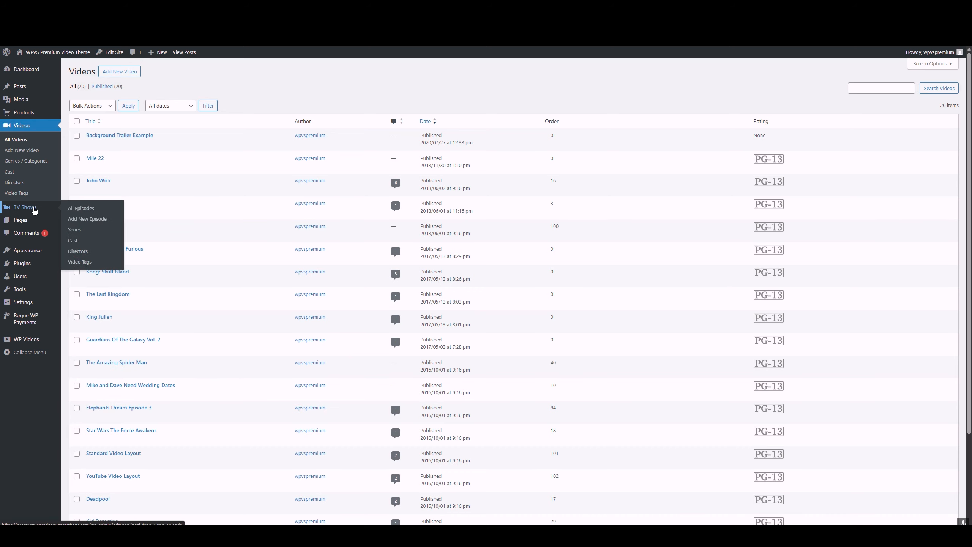
pyautogui.click(35, 211)
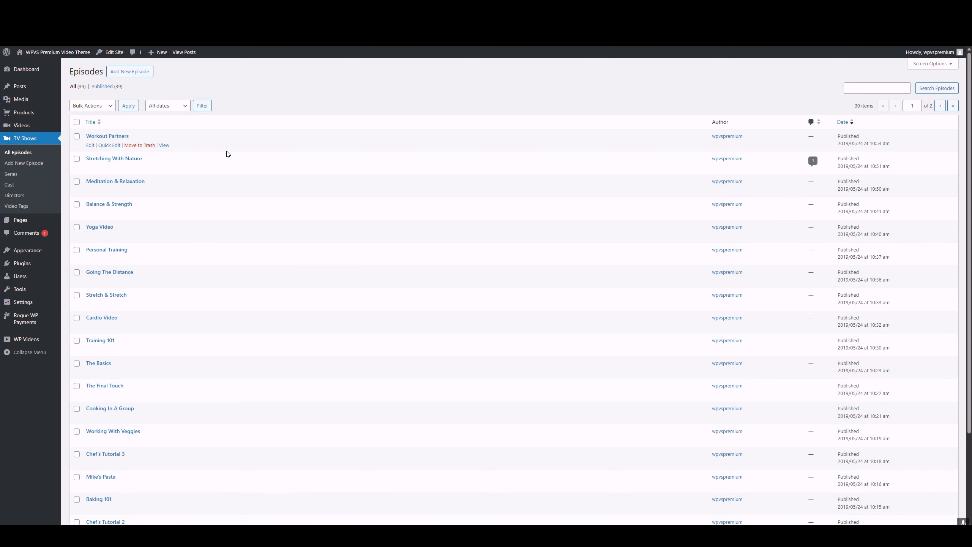
pyautogui.click(11, 174)
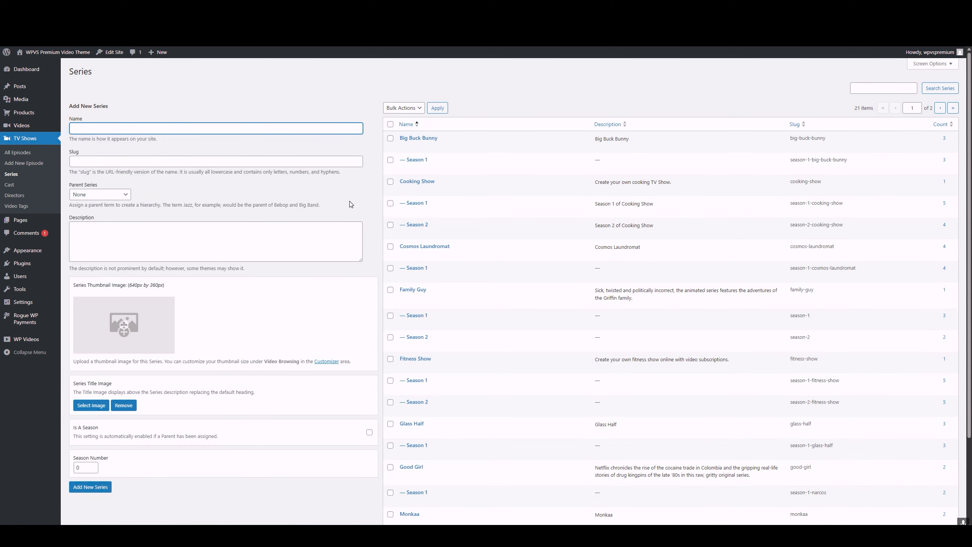
pyautogui.click(10, 185)
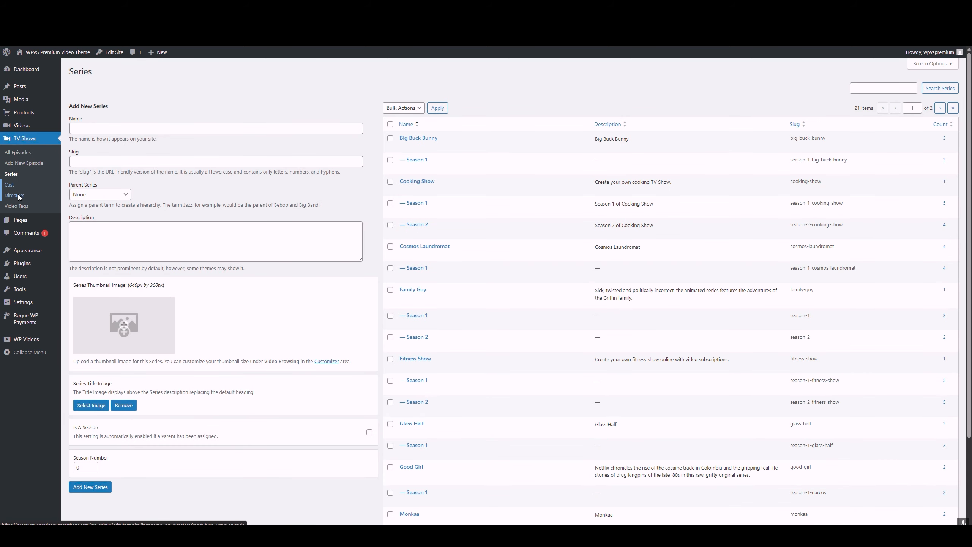
pyautogui.click(15, 196)
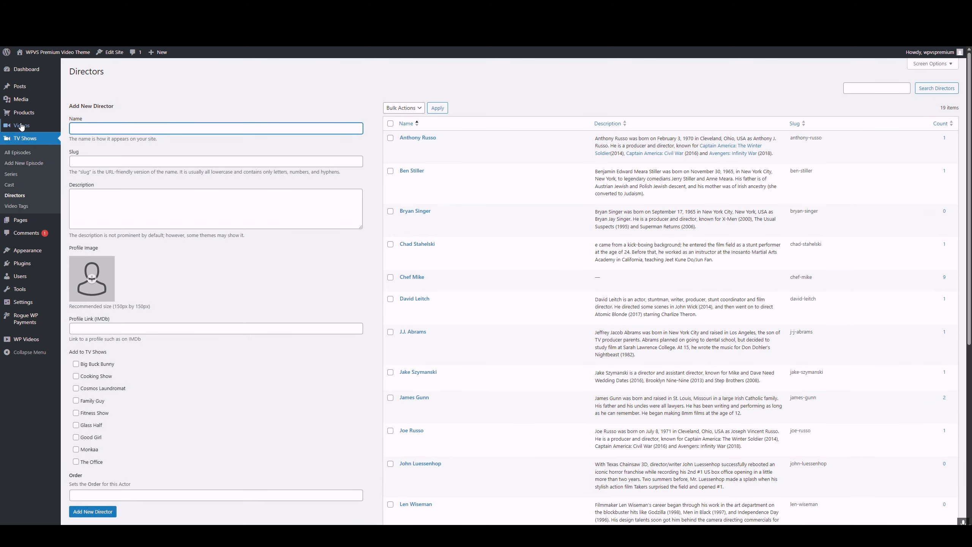
pyautogui.moveTo(46, 130)
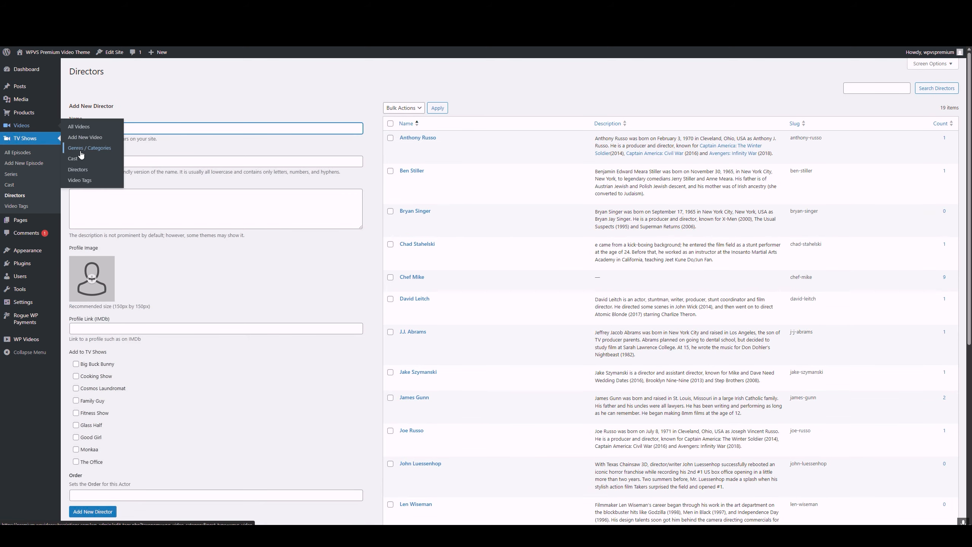
pyautogui.click(77, 159)
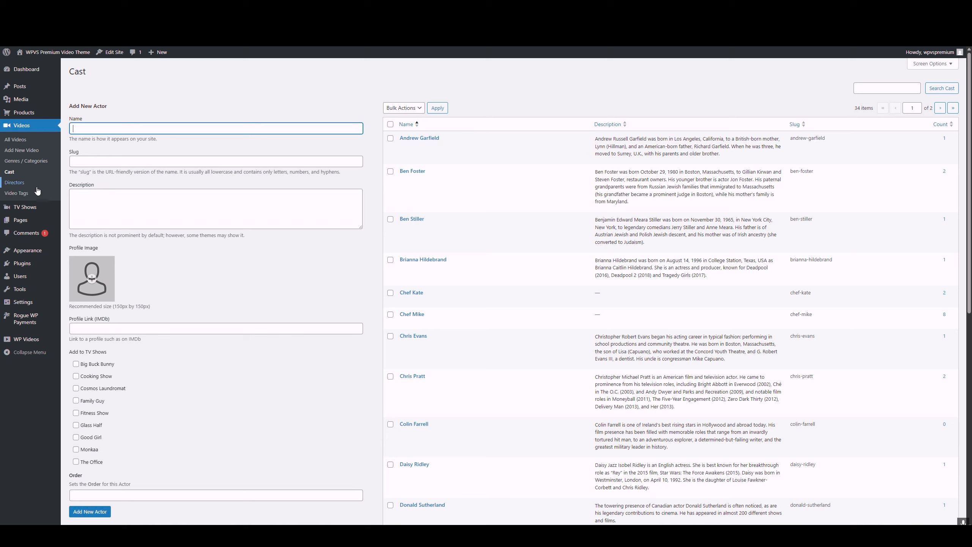
pyautogui.moveTo(43, 207)
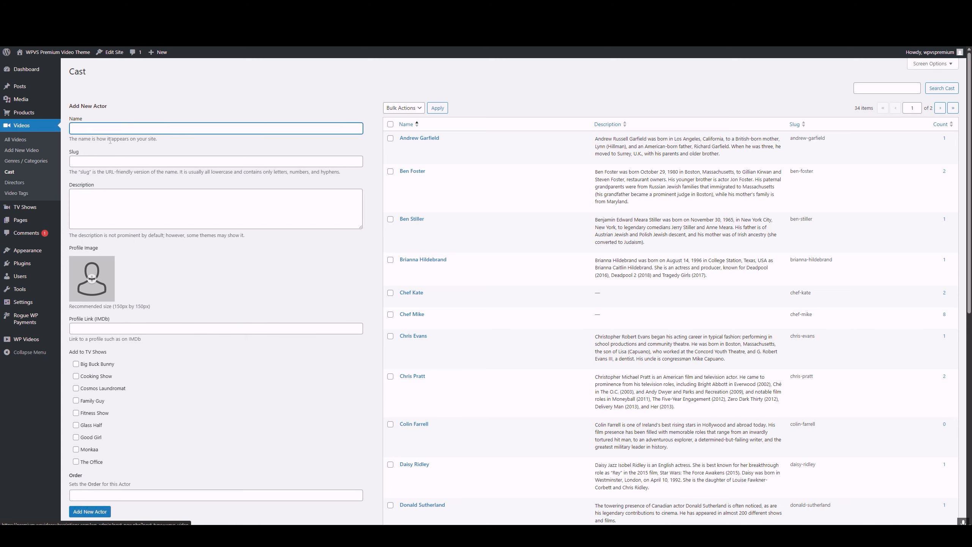
# Step: Open the Rogue WP Payments membership settings and copy the checkout page shortcode [rwpp_checkout_form]
pyautogui.moveTo(55, 320)
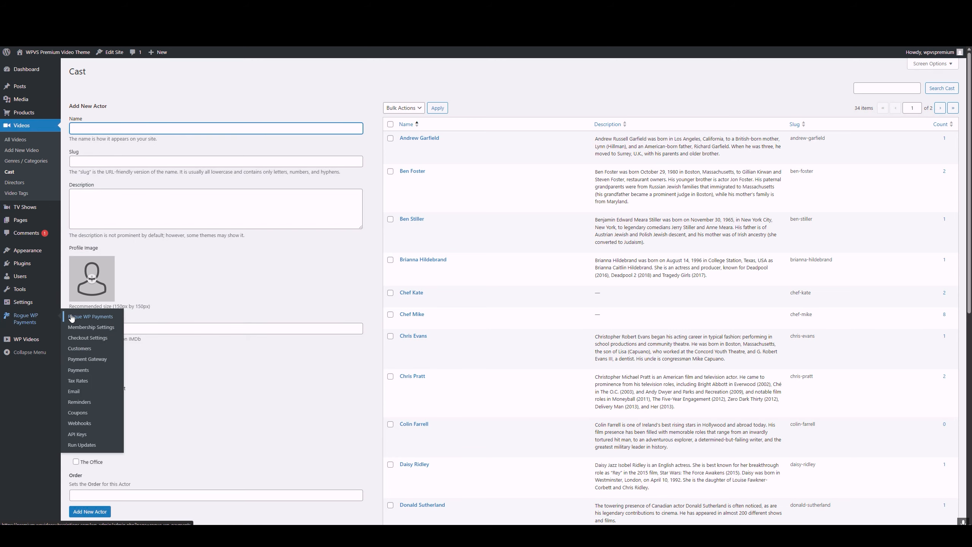
pyautogui.click(82, 328)
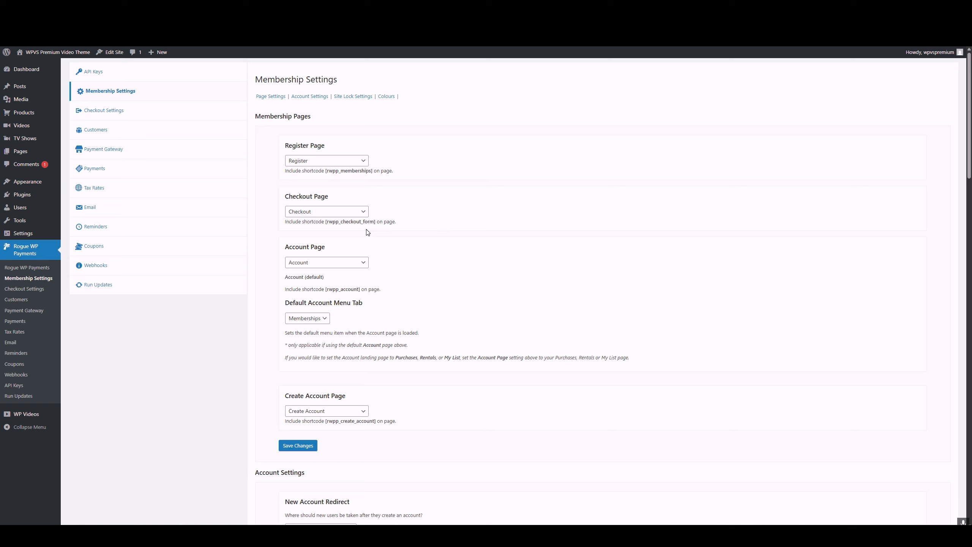
pyautogui.moveTo(376, 223); pyautogui.dragTo(328, 228)
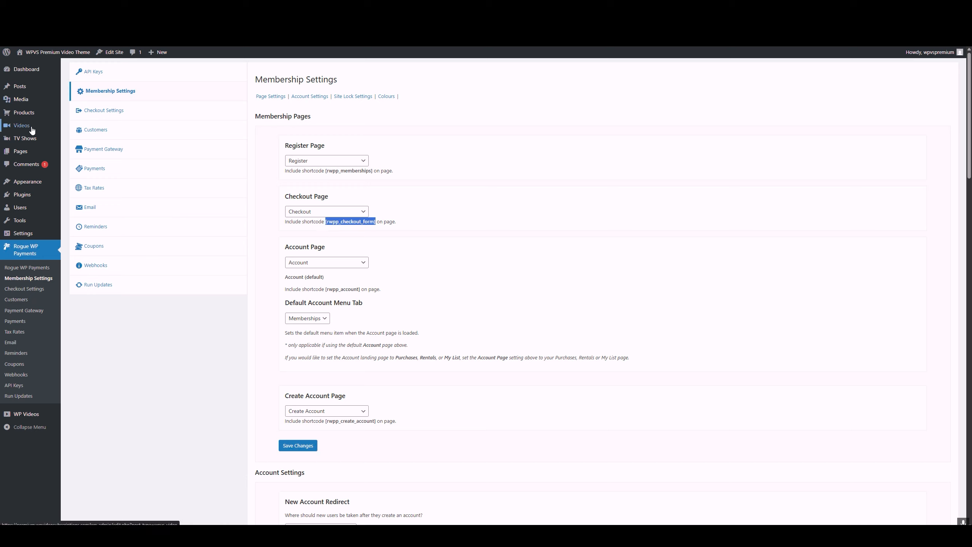
# Step: Open the Checkout page for editing and delete its custom HTML block with the demo account details
pyautogui.click(30, 157)
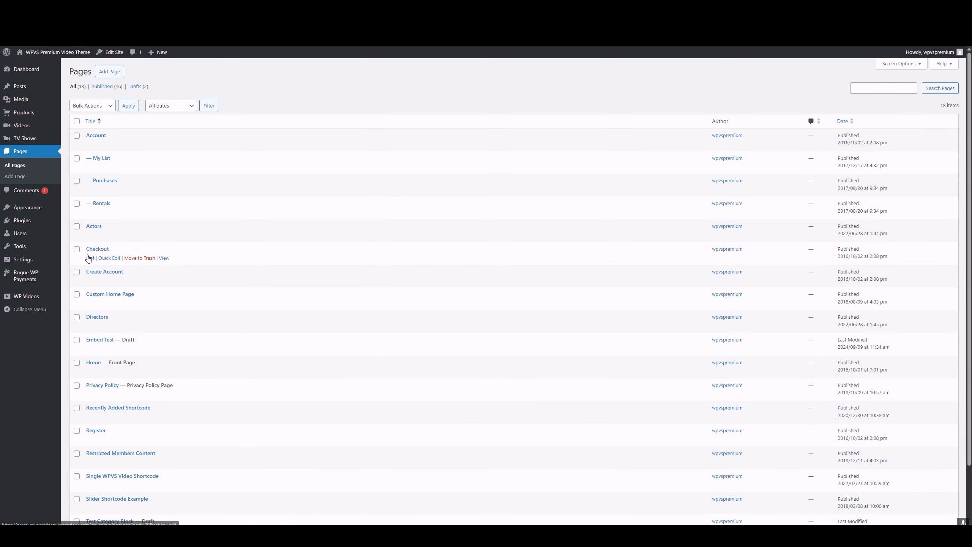
pyautogui.click(90, 259)
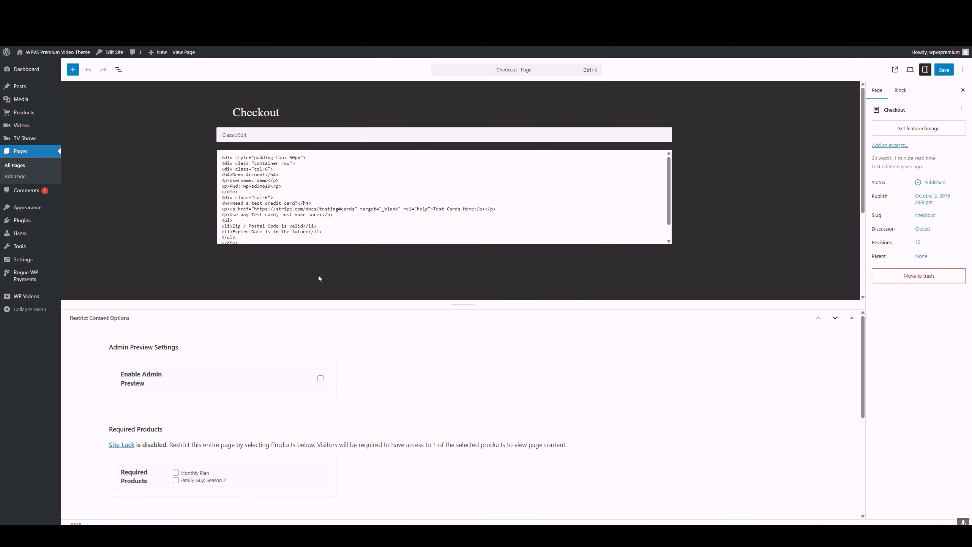
pyautogui.click(387, 175)
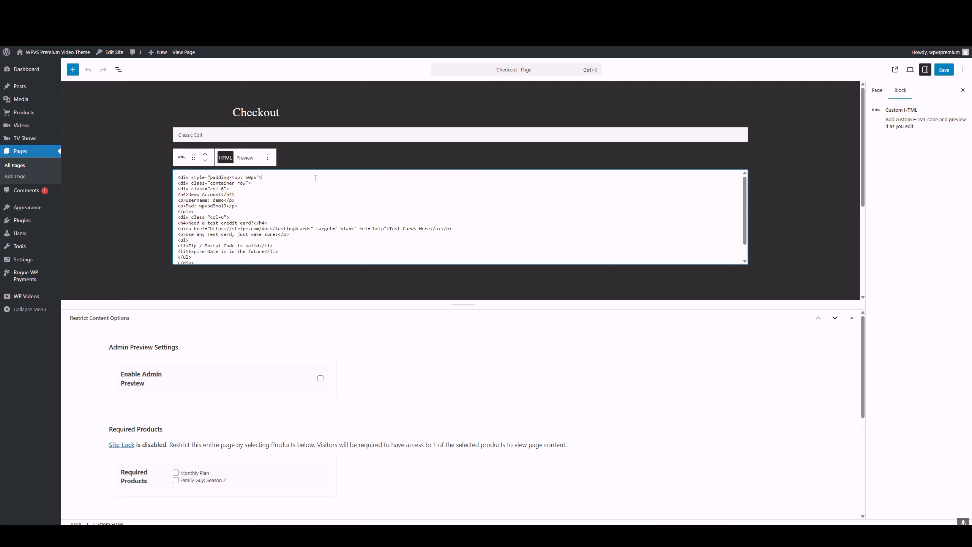
pyautogui.click(269, 161)
pyautogui.click(278, 348)
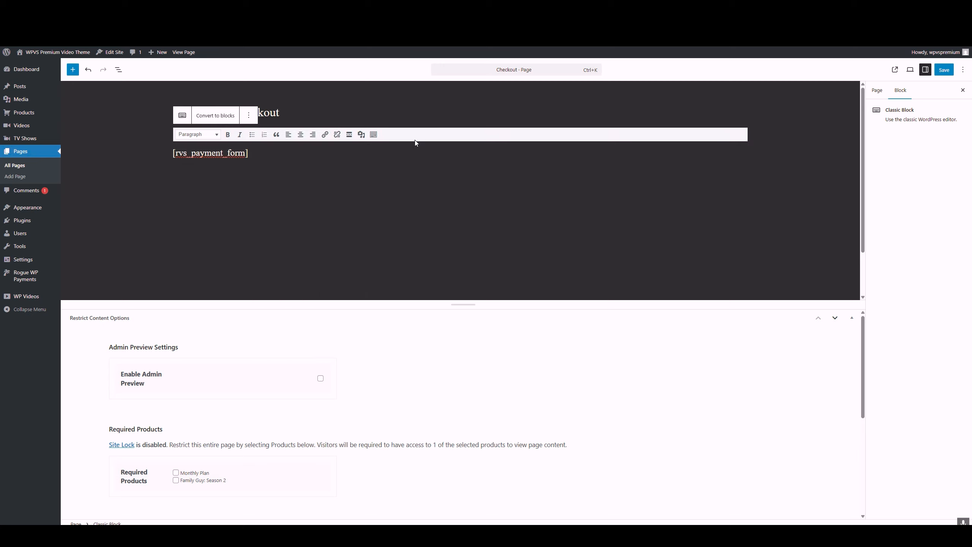
# Step: Convert the Checkout page's classic content to blocks, replace the shortcode with [rwpp_checkout_form], save, and check the published page
pyautogui.click(213, 117)
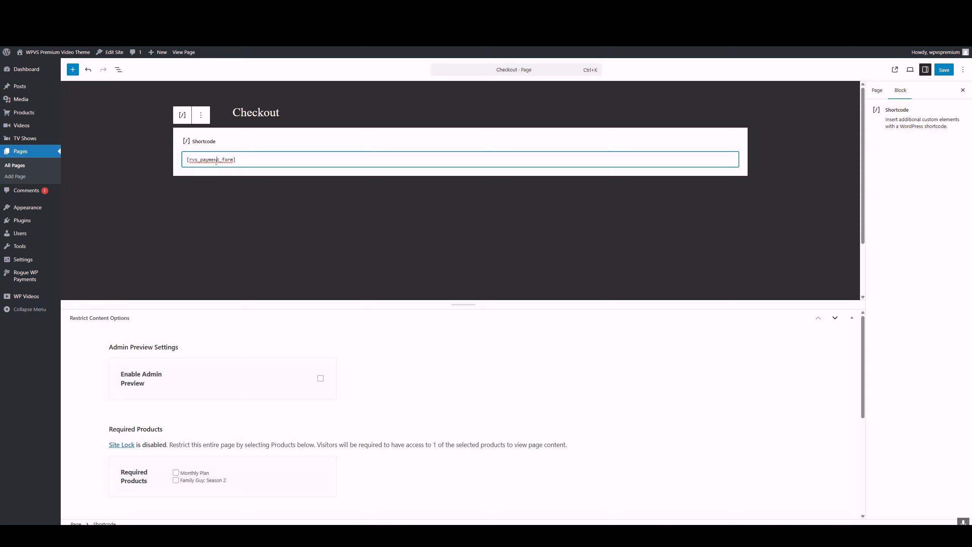
pyautogui.doubleClick(216, 160)
pyautogui.moveTo(255, 159); pyautogui.dragTo(172, 160)
pyautogui.write('[rwpp_checkout_form]')
pyautogui.click(944, 70)
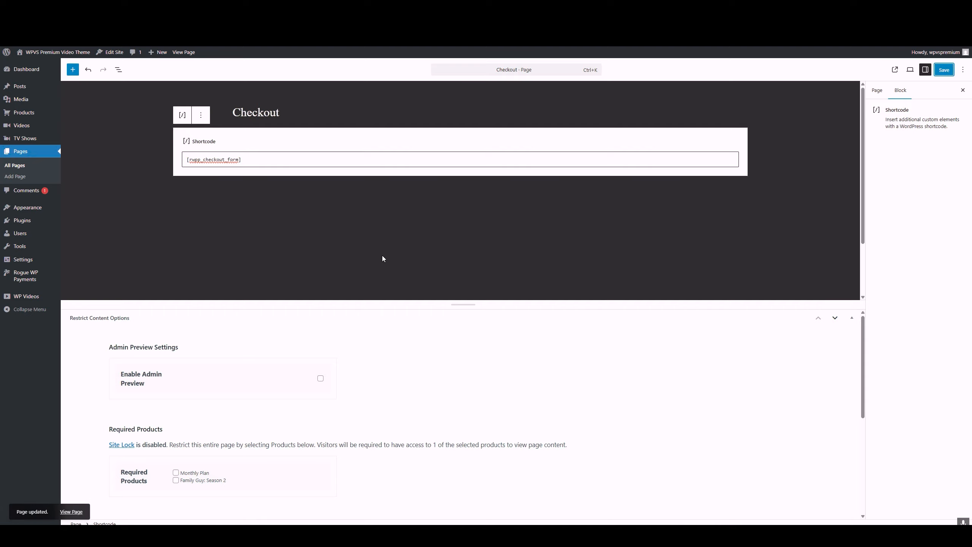
pyautogui.click(71, 511)
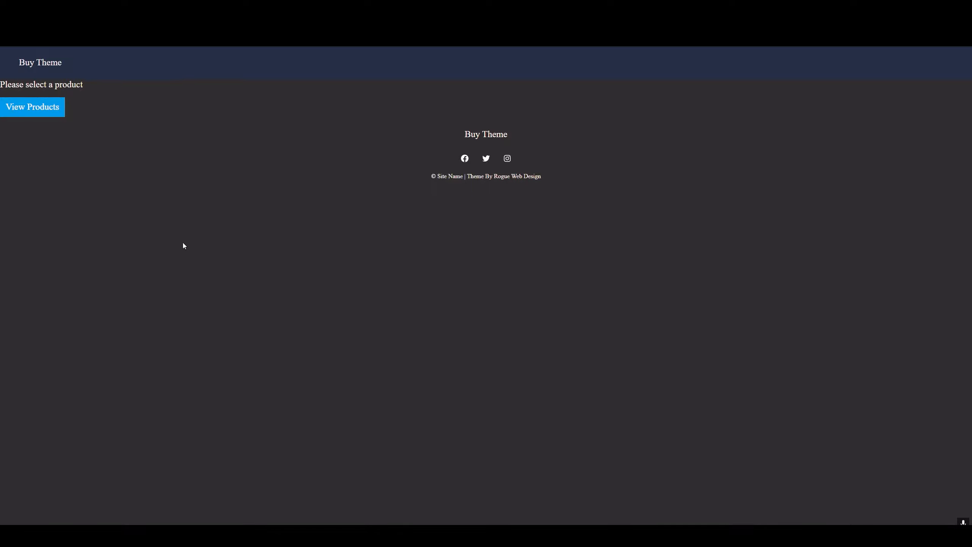
pyautogui.hotkey('alt', 'Left')
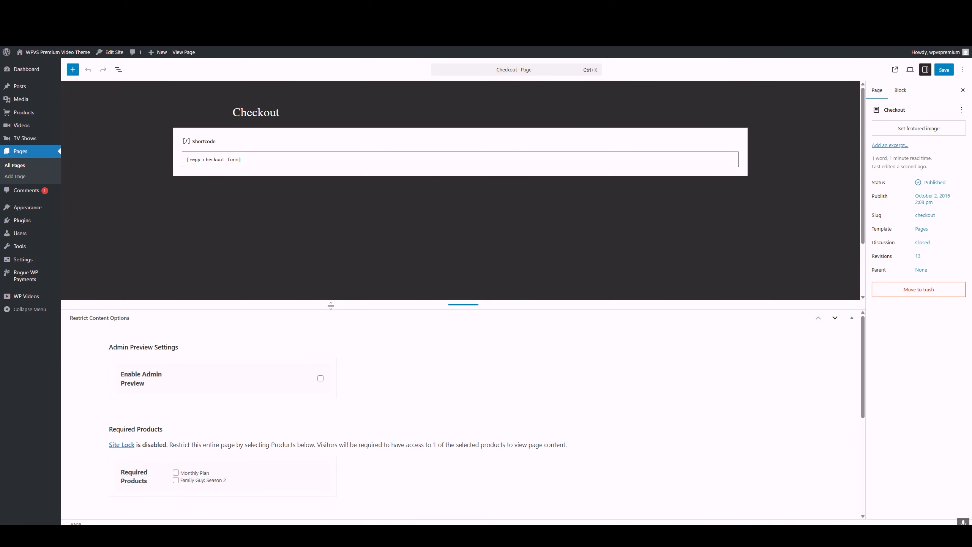
# Step: Insert a Group block with a single-container layout before the Checkout page's Shortcode block
pyautogui.click(119, 70)
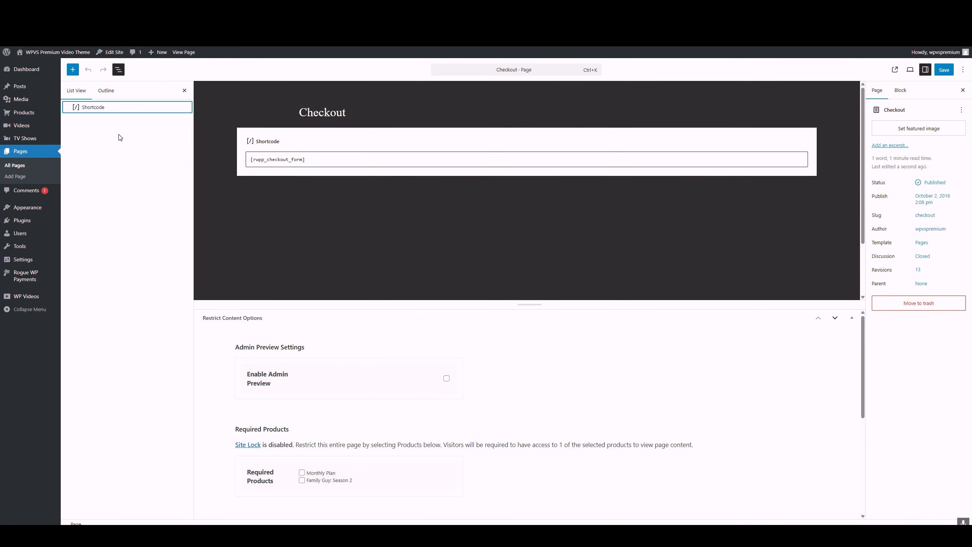
pyautogui.click(186, 107)
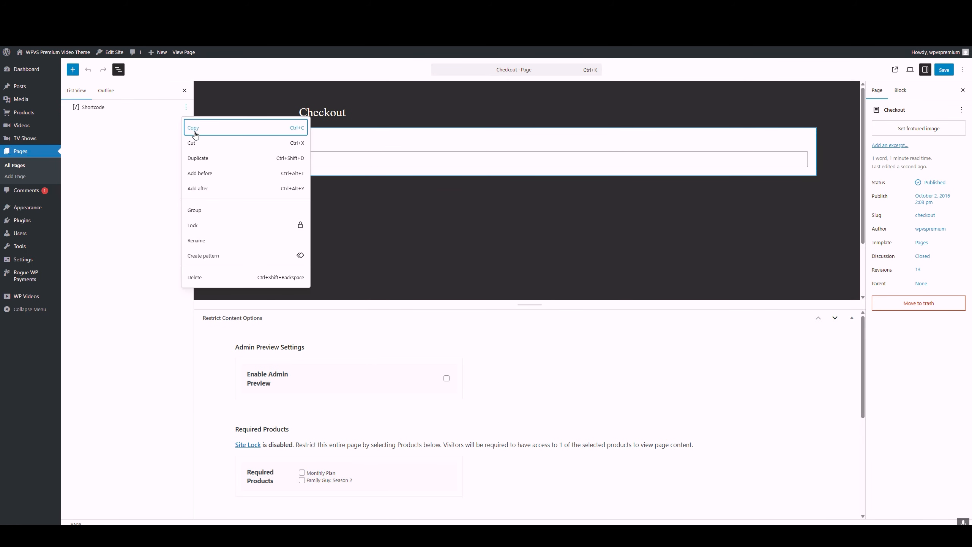
pyautogui.click(209, 176)
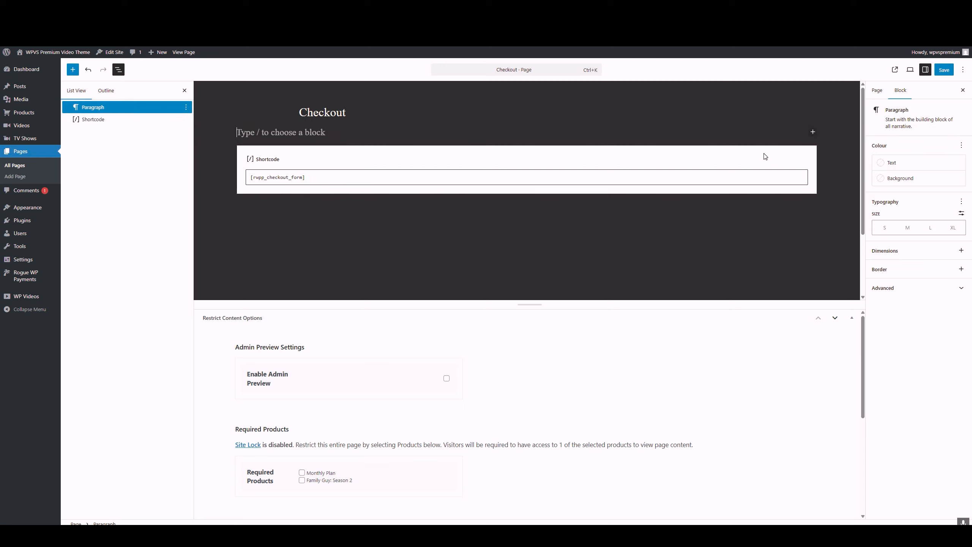
pyautogui.click(811, 132)
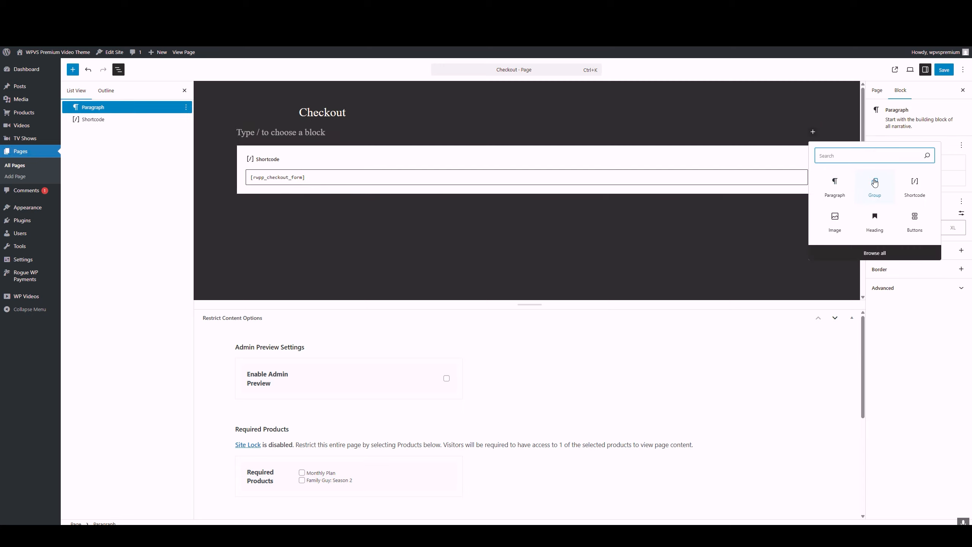
pyautogui.click(869, 183)
pyautogui.click(257, 157)
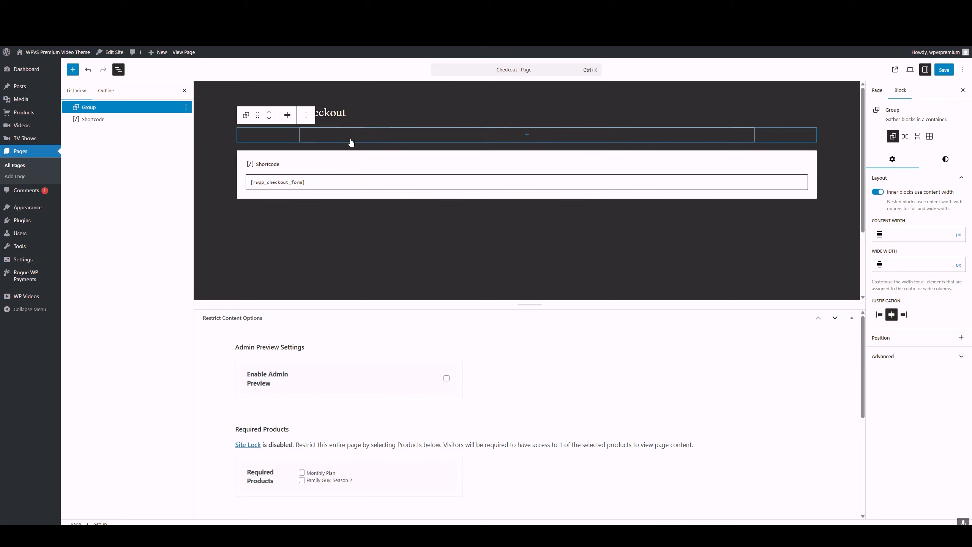
# Step: Nest a second Group inside the first, move the checkout shortcode into it, disable its inner content width, and save the page
pyautogui.click(527, 135)
pyautogui.click(527, 193)
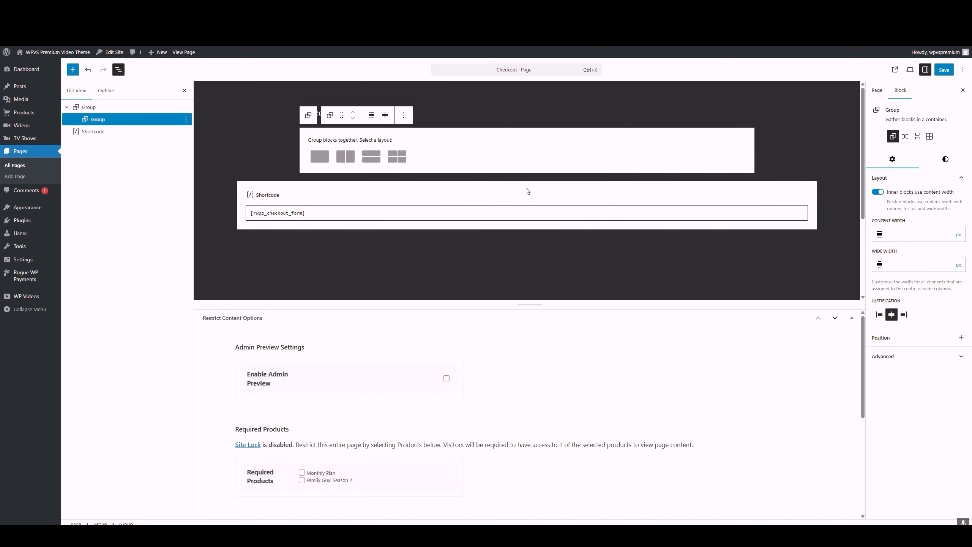
pyautogui.click(312, 161)
pyautogui.moveTo(100, 132); pyautogui.dragTo(109, 122)
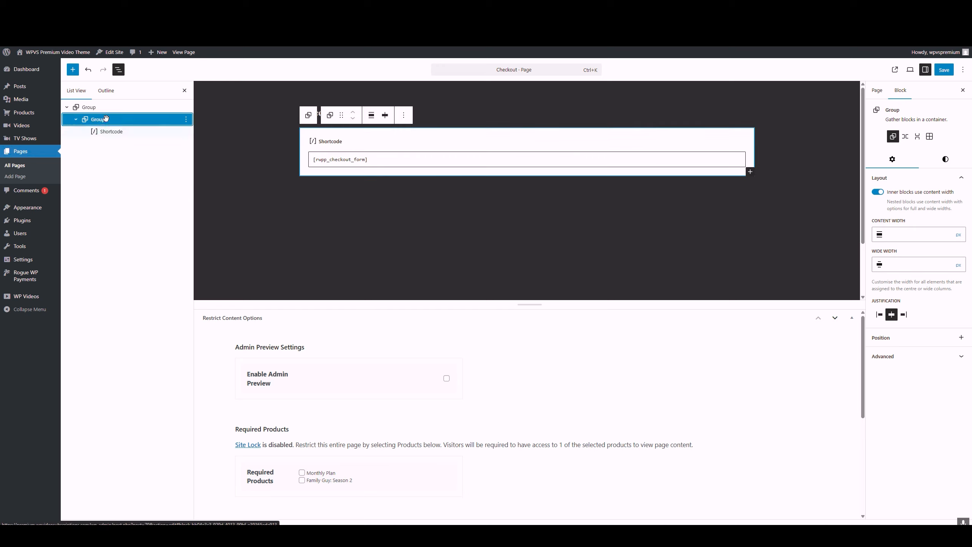
pyautogui.click(881, 192)
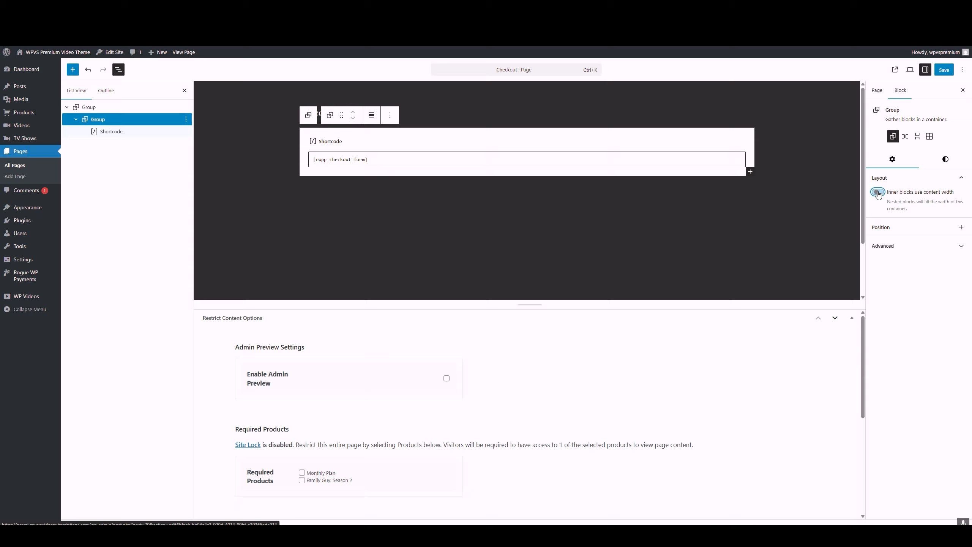
pyautogui.click(942, 71)
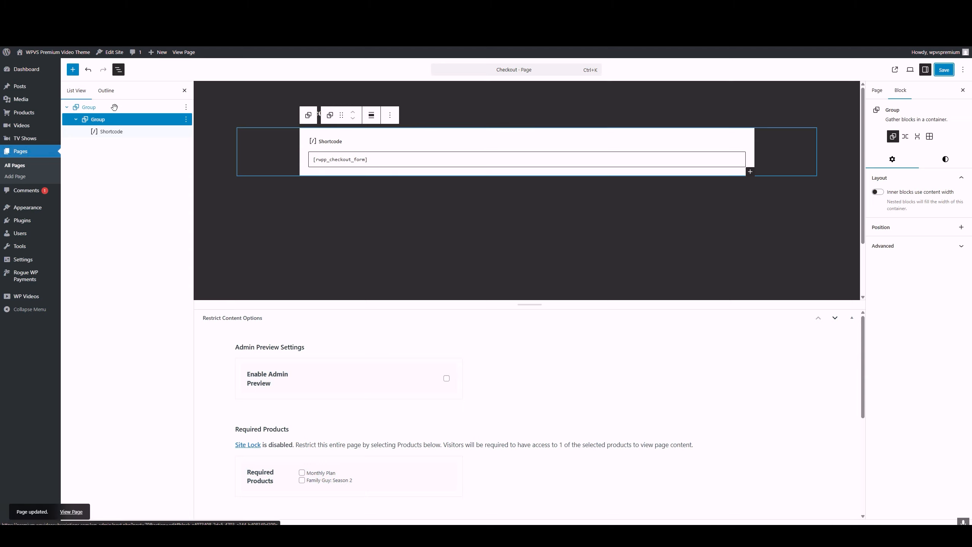
# Step: Set the outer group's vertical and horizontal padding to 4, save the Checkout page and view it on the site
pyautogui.click(114, 107)
pyautogui.click(945, 158)
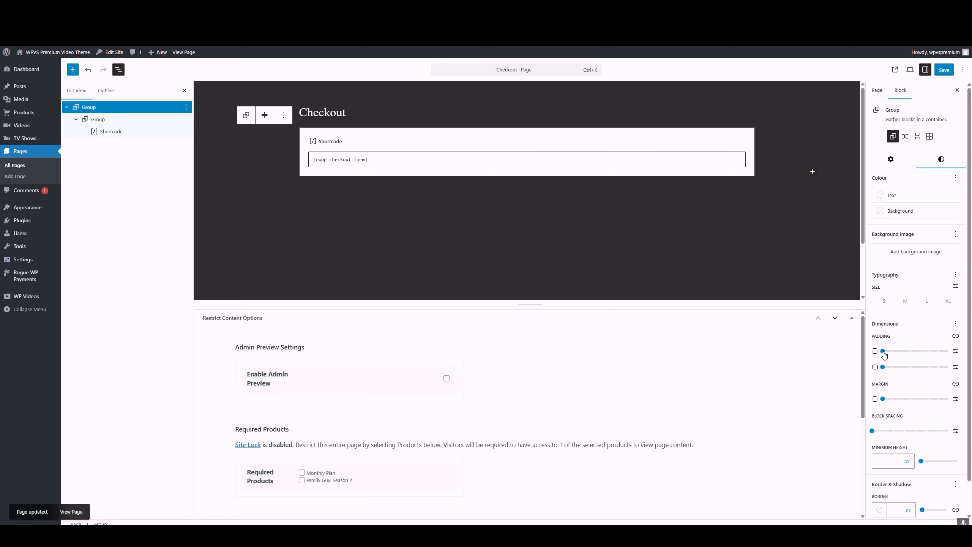
pyautogui.moveTo(884, 355); pyautogui.dragTo(911, 368)
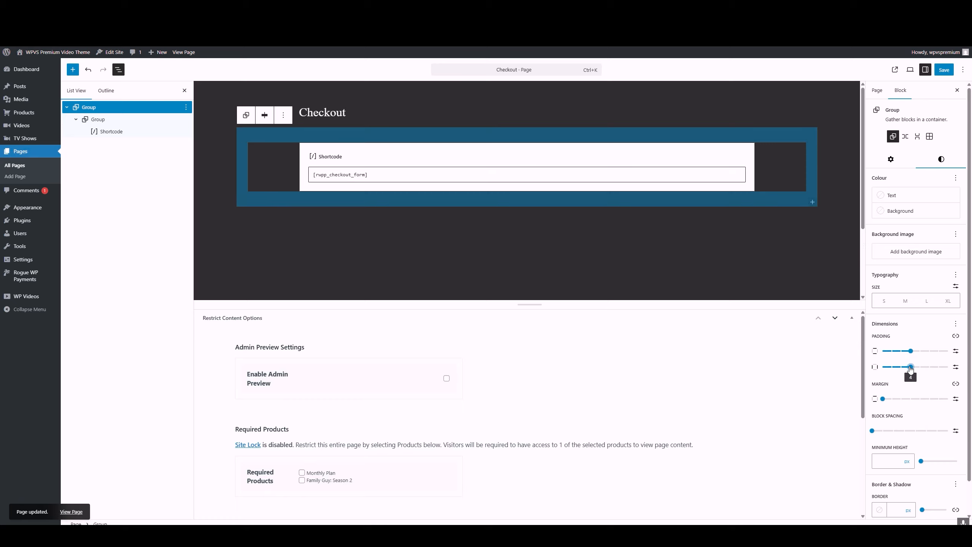
pyautogui.click(943, 70)
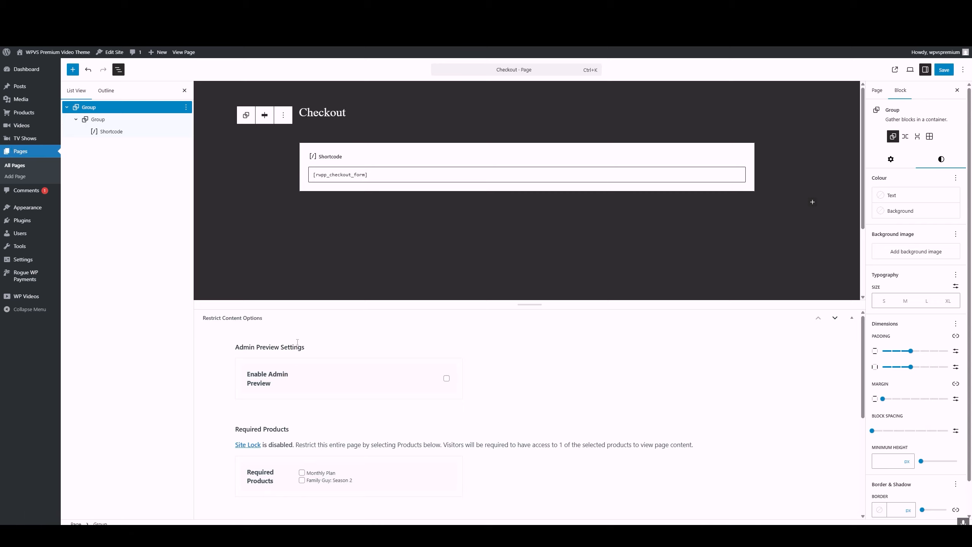
pyautogui.click(895, 70)
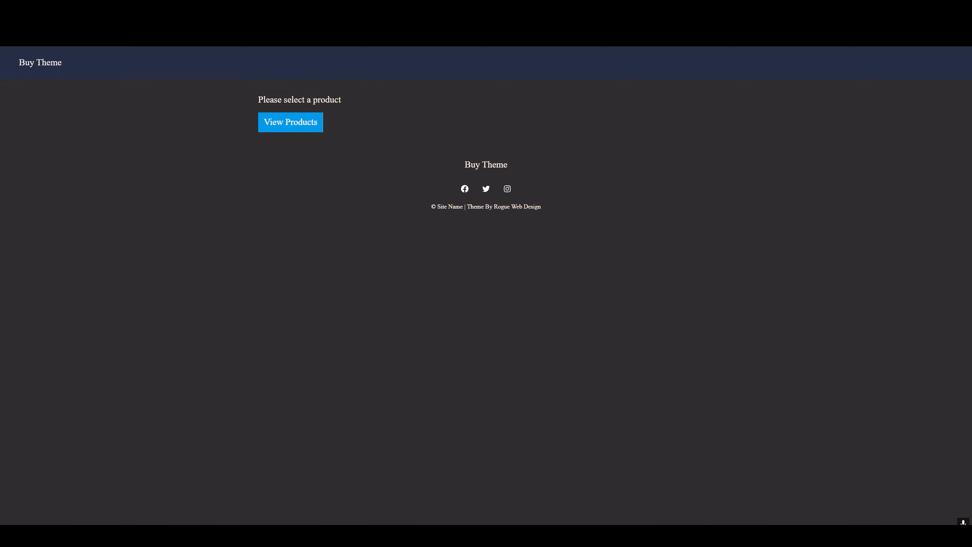
pyautogui.click(110, 8)
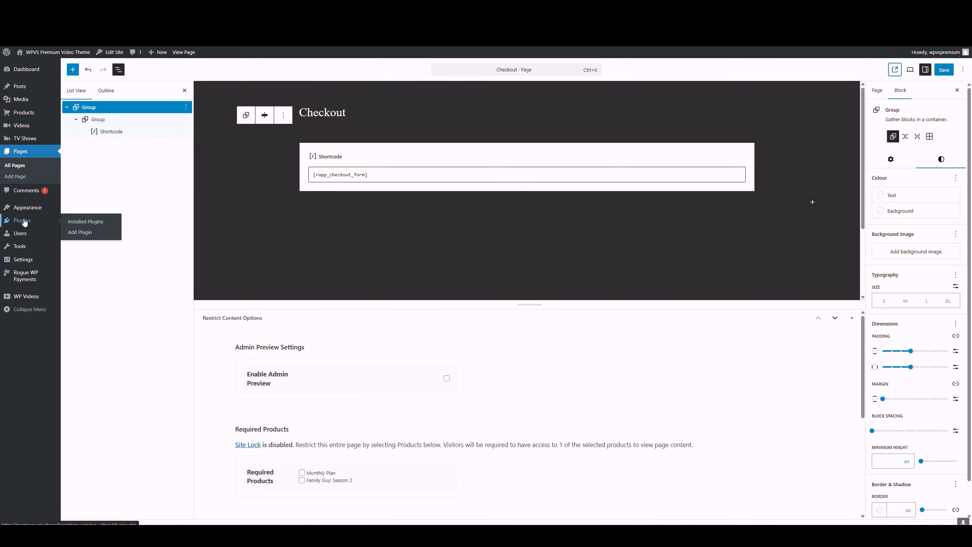
# Step: Return to the Rogue WP Payments membership settings and copy the account page shortcode [rwpp_account]
pyautogui.moveTo(55, 276)
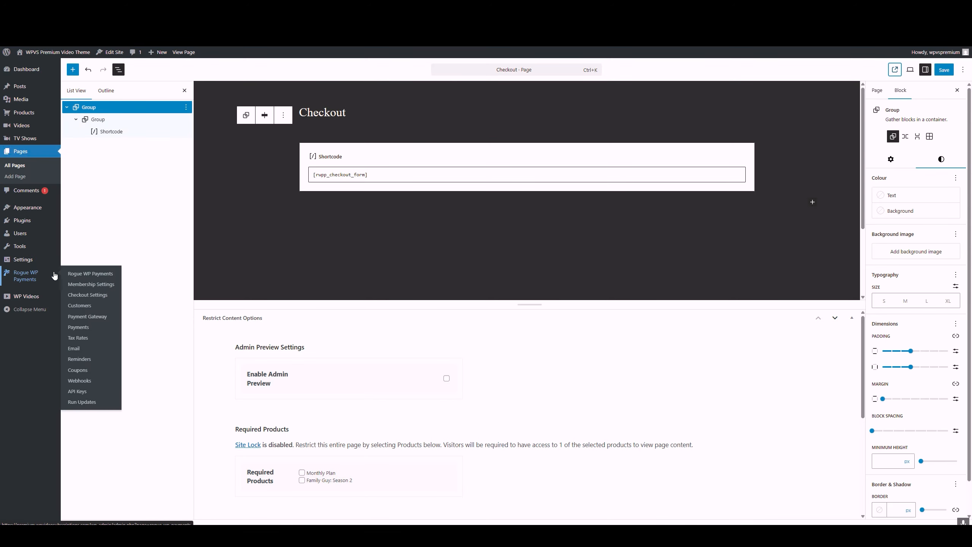
pyautogui.click(89, 284)
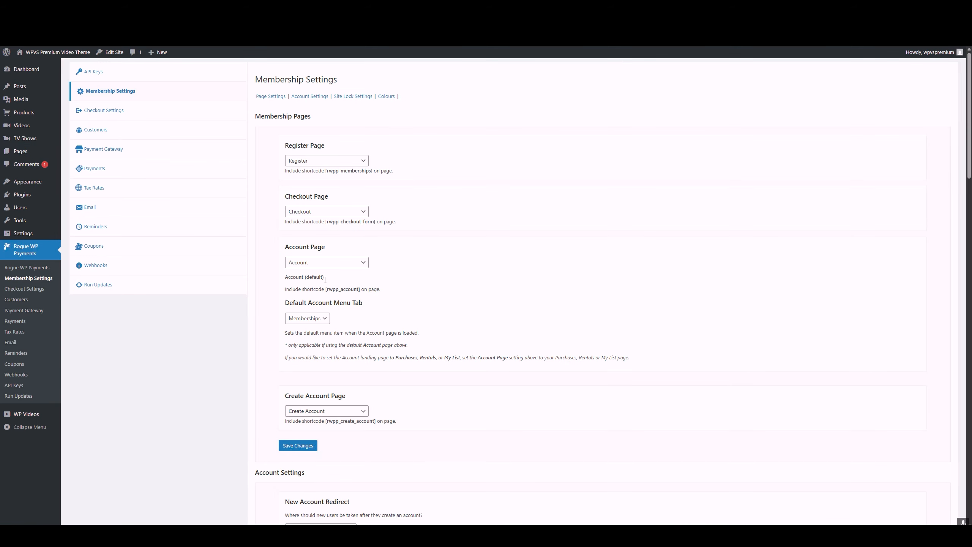
pyautogui.moveTo(359, 289); pyautogui.dragTo(326, 291)
# Step: Open the Account page for editing, delete its custom HTML block, and replace the existing shortcode with [rwpp_account]
pyautogui.click(29, 153)
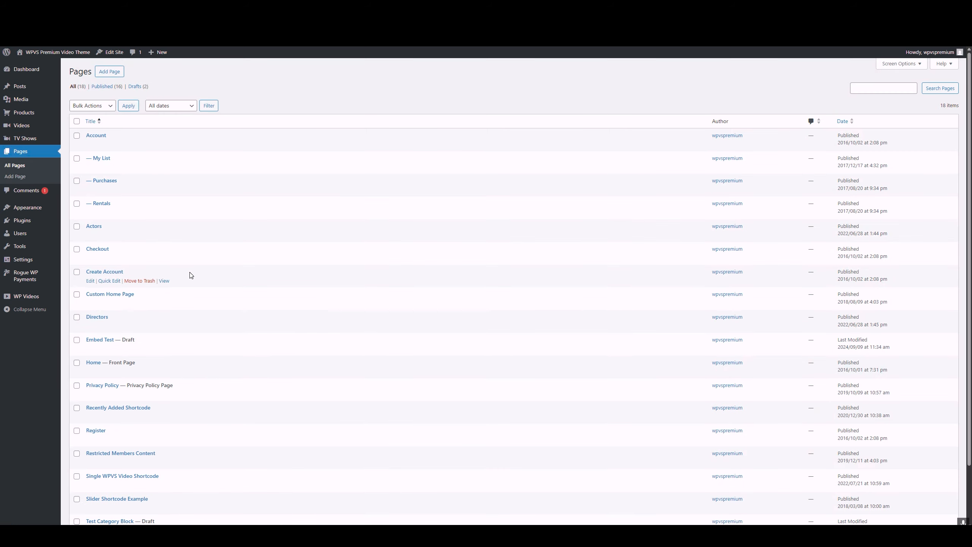
pyautogui.click(90, 145)
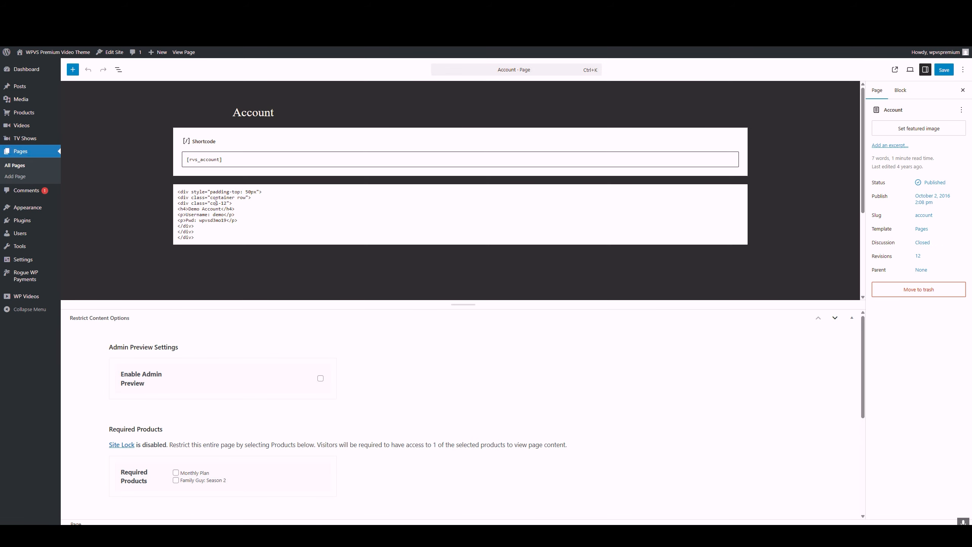
pyautogui.click(245, 194)
pyautogui.click(265, 168)
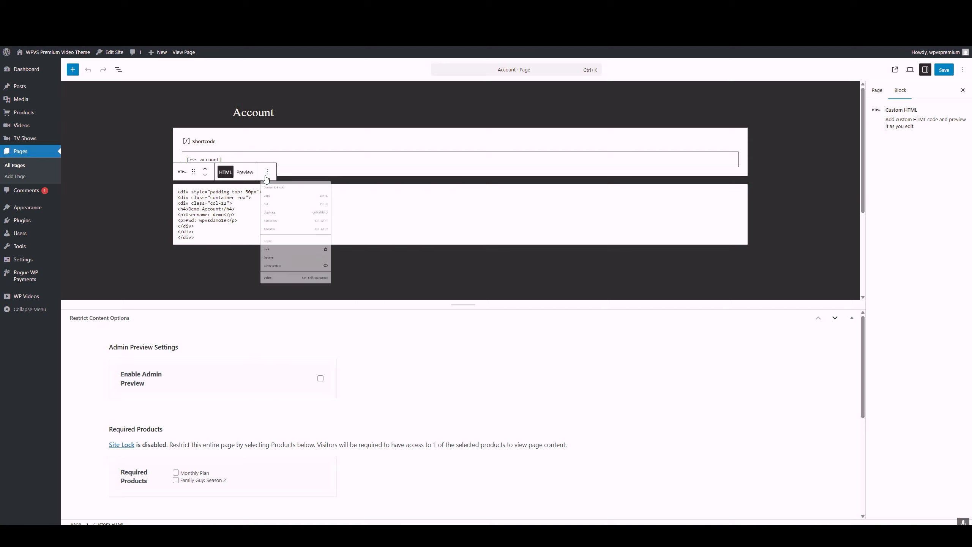
pyautogui.click(274, 360)
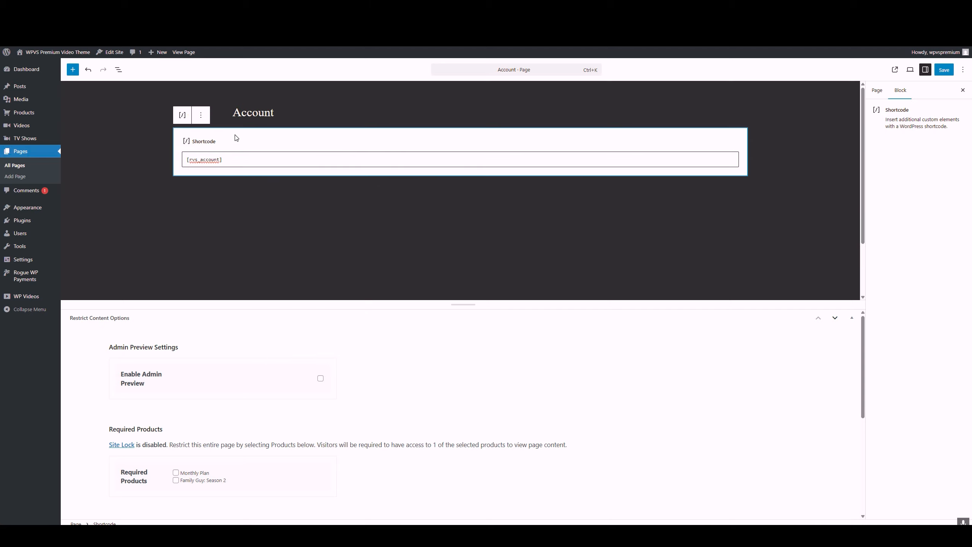
pyautogui.tripleClick(214, 159)
pyautogui.write('[rwpp_account]')
# Step: Insert a Group block before the Account page's Shortcode block
pyautogui.click(118, 69)
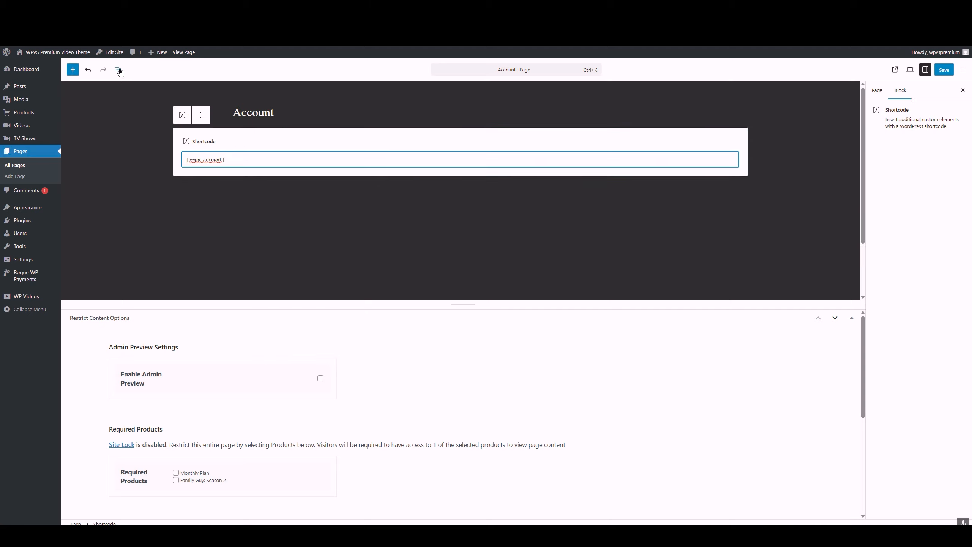
pyautogui.click(186, 107)
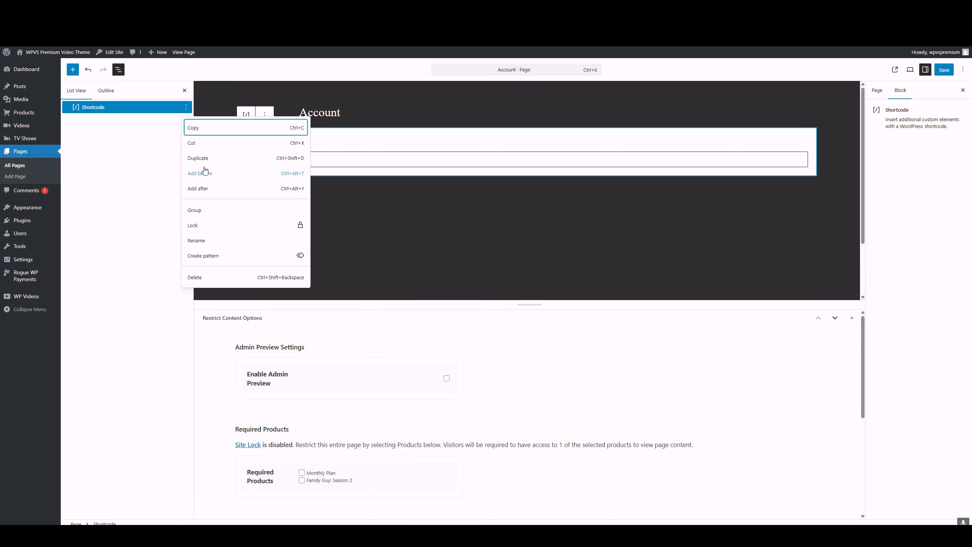
pyautogui.click(200, 174)
pyautogui.click(812, 132)
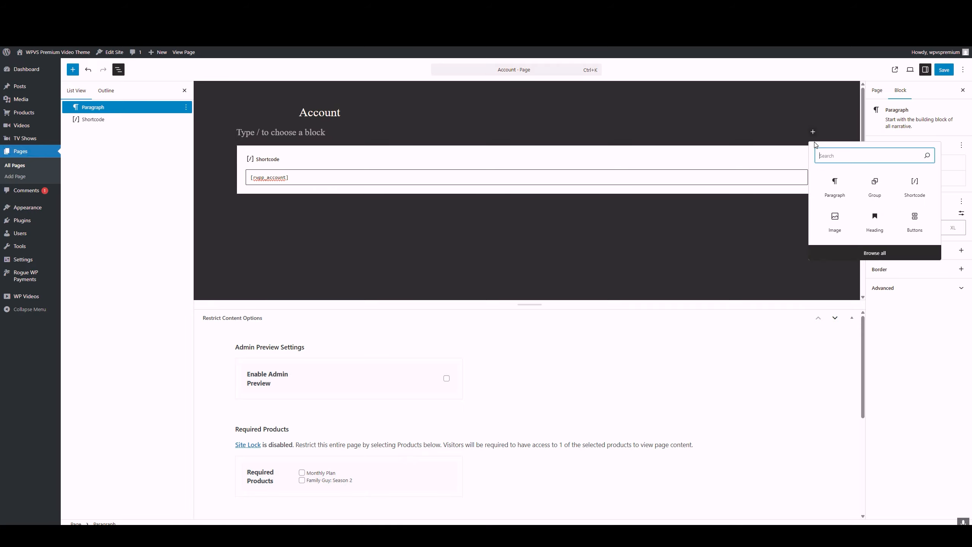
pyautogui.click(870, 190)
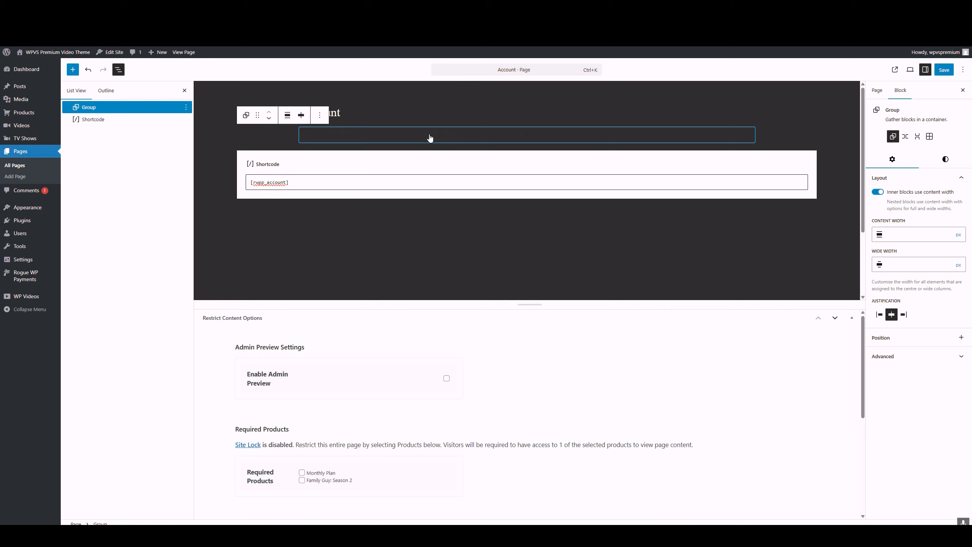
# Step: Wrap the Account page's Shortcode block in a second Group nested inside the first, with content width for the nested group's inner blocks turned off
pyautogui.click(527, 135)
pyautogui.click(527, 191)
pyautogui.click(332, 162)
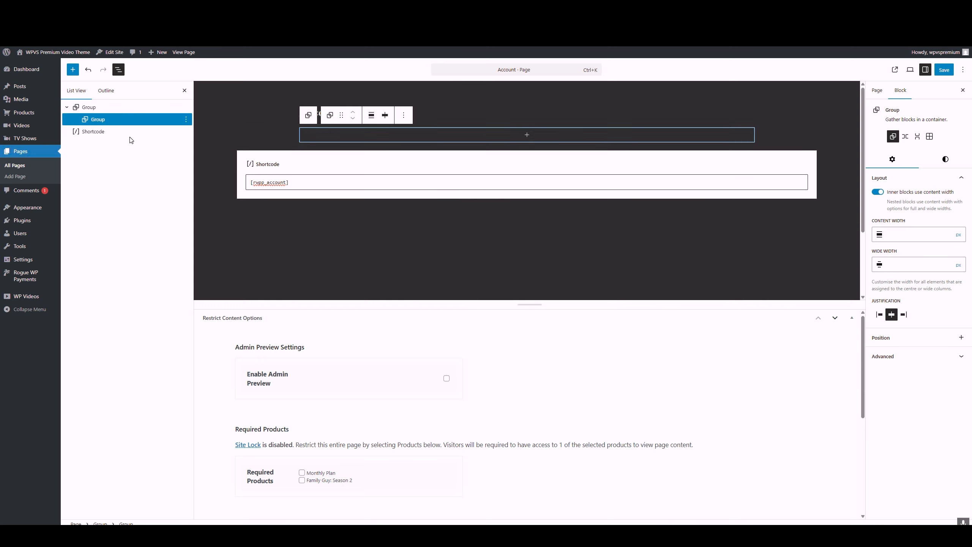
pyautogui.moveTo(128, 132); pyautogui.dragTo(125, 121)
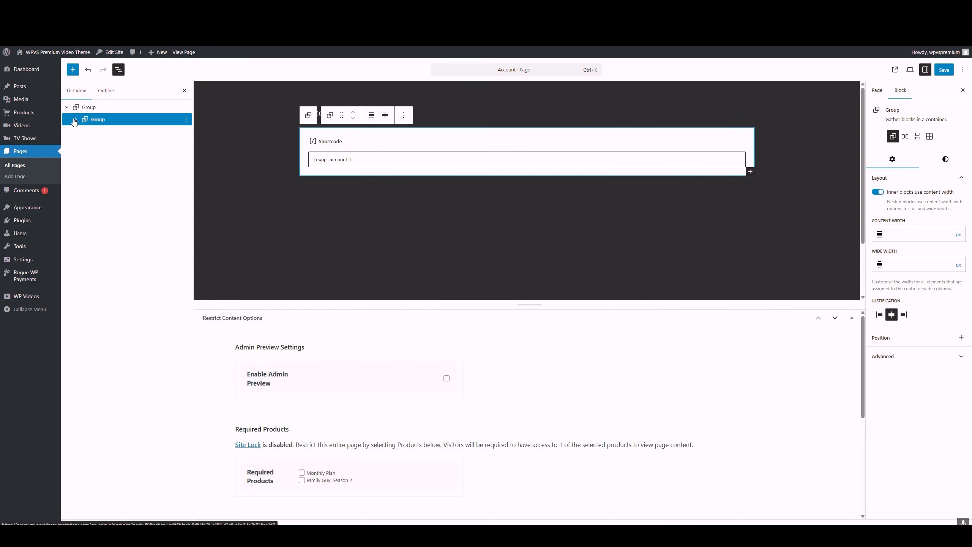
pyautogui.click(879, 192)
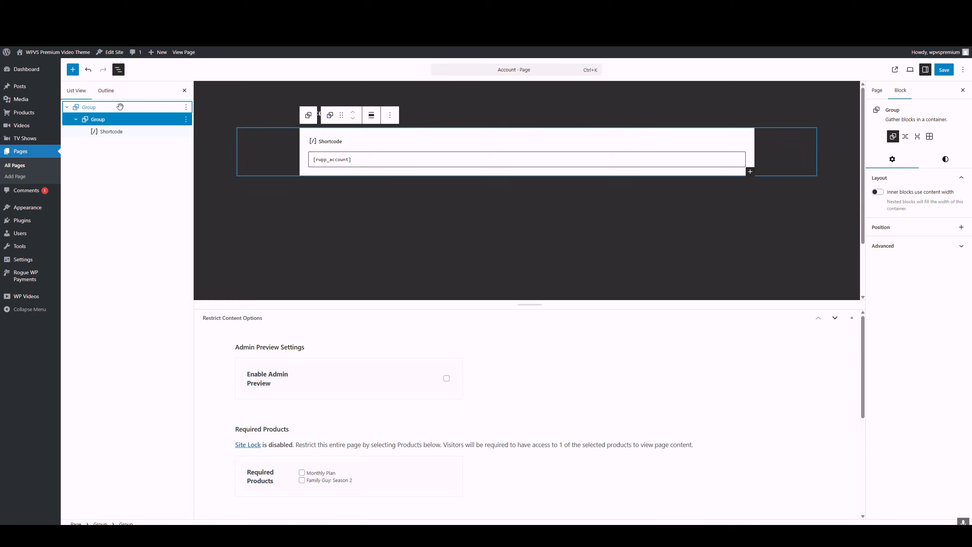
# Step: Increase the outer group's vertical and horizontal padding equally, save the Account page and view it on the site
pyautogui.click(121, 105)
pyautogui.click(945, 159)
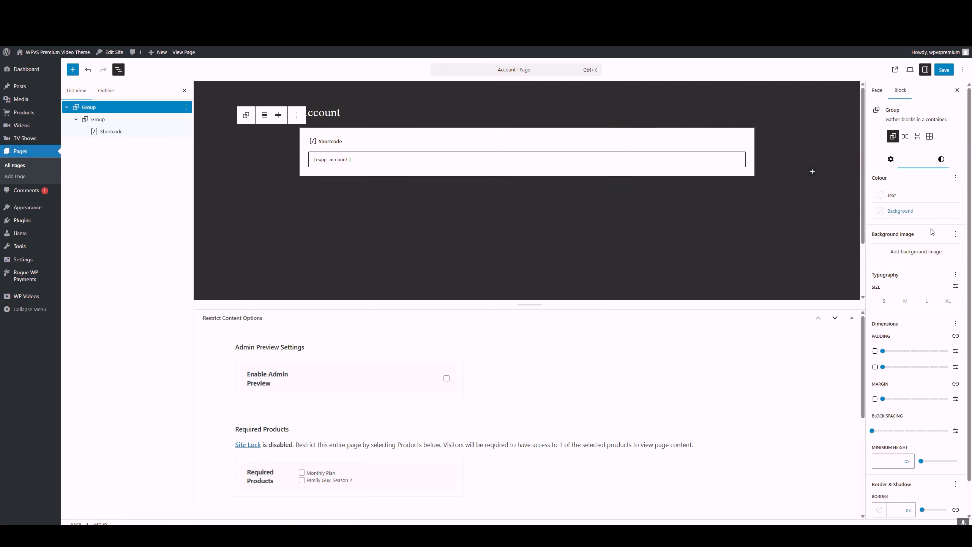
pyautogui.moveTo(883, 351); pyautogui.dragTo(910, 367)
pyautogui.click(943, 69)
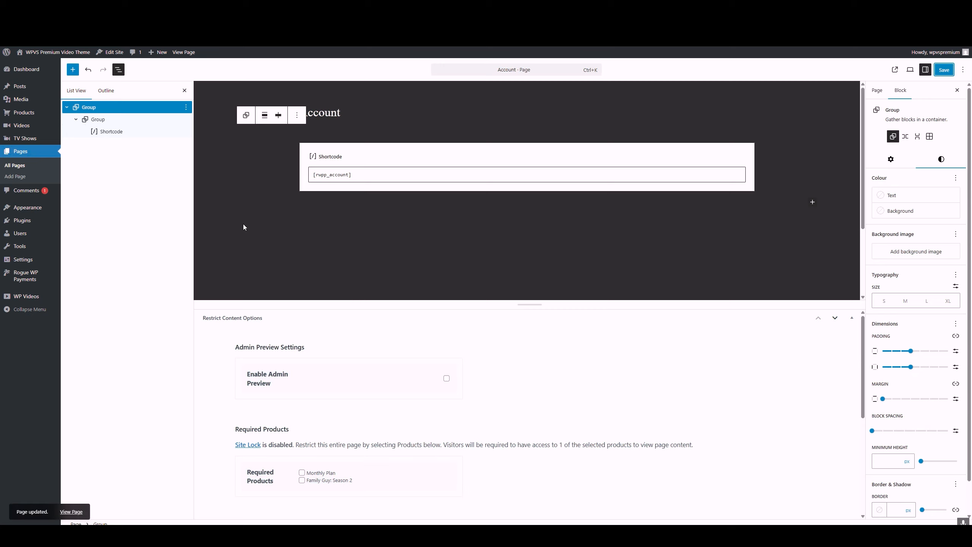
pyautogui.click(72, 511)
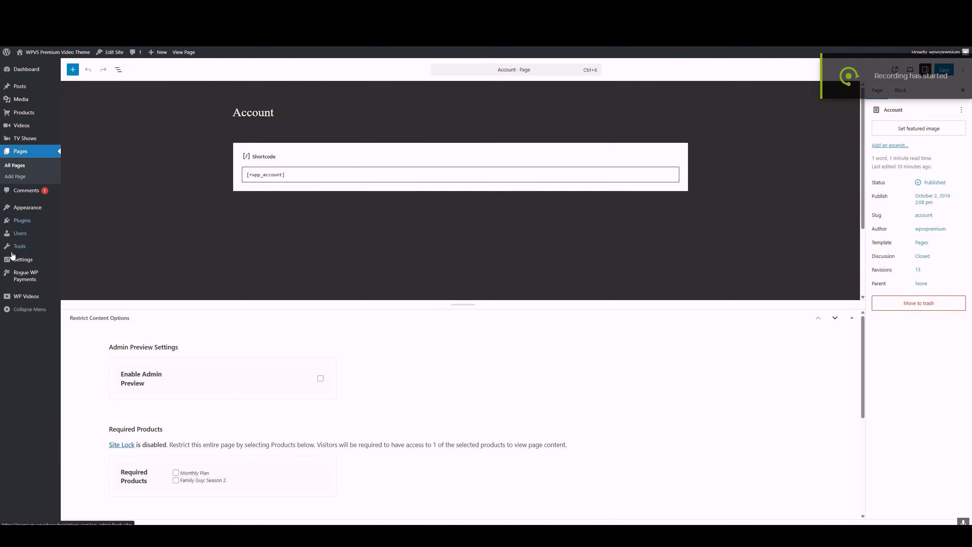
# Step: Open the main Rogue WP Payments settings and enable Wpvs video and Wpvs episode as supported post types
pyautogui.moveTo(30, 279)
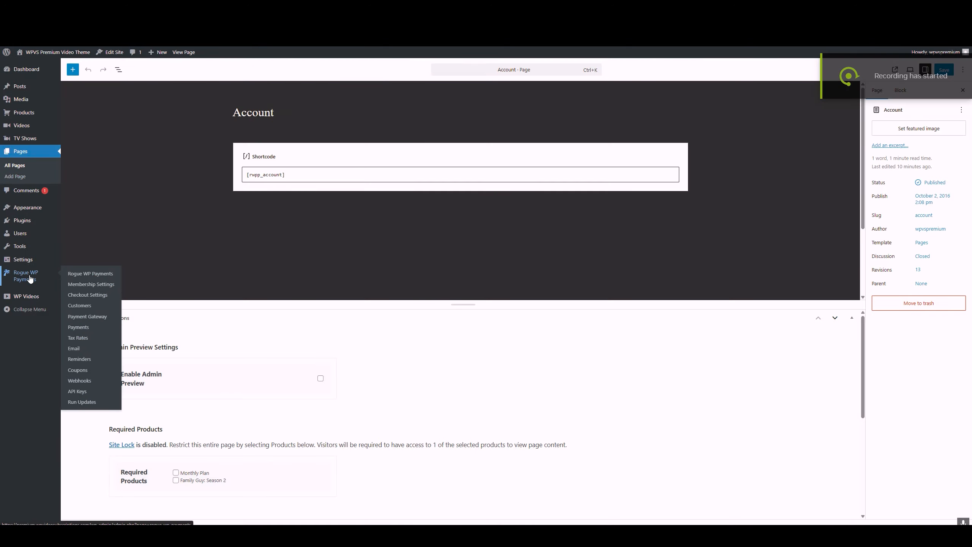
pyautogui.click(81, 274)
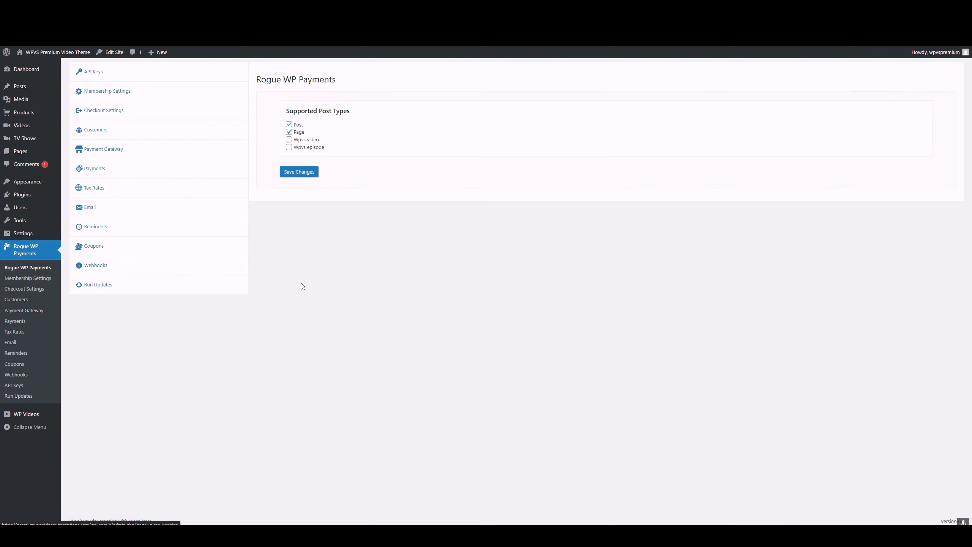
pyautogui.click(289, 147)
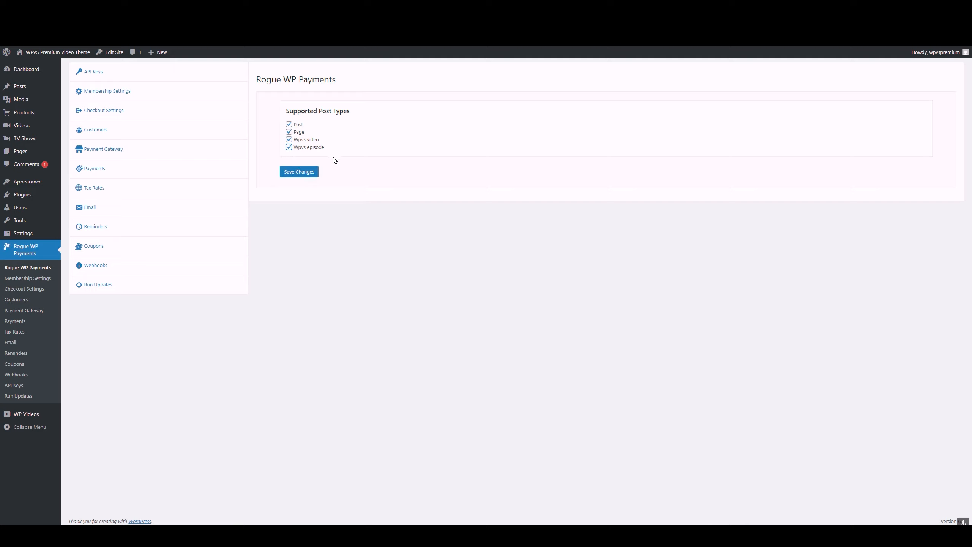